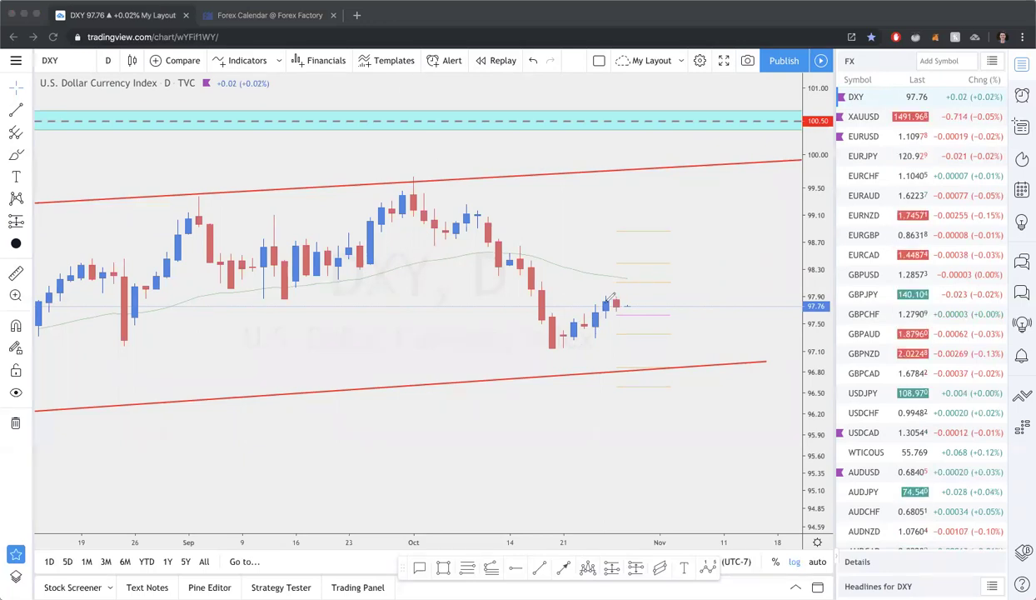
Step: Circle the late-October rally and the late-September bullish candle on the daily DXY chart, mark their levels, and clear the marks
mouse_move(613, 294)
mouse_down()
mouse_move(548, 332)
mouse_move(558, 350)
mouse_move(619, 320)
mouse_up()
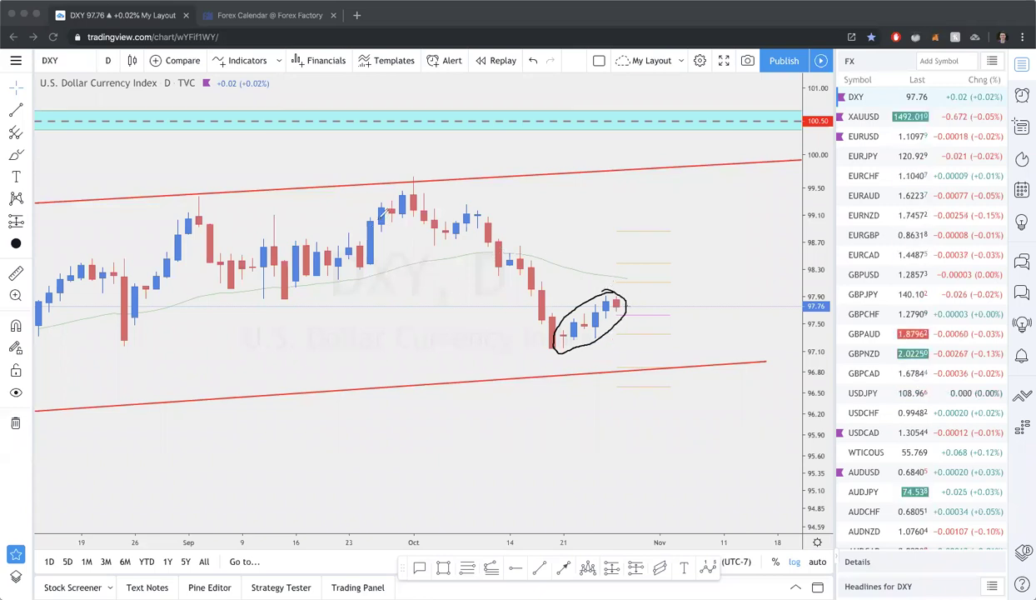
mouse_move(369, 236)
mouse_down()
mouse_move(376, 259)
mouse_move(380, 215)
mouse_up()
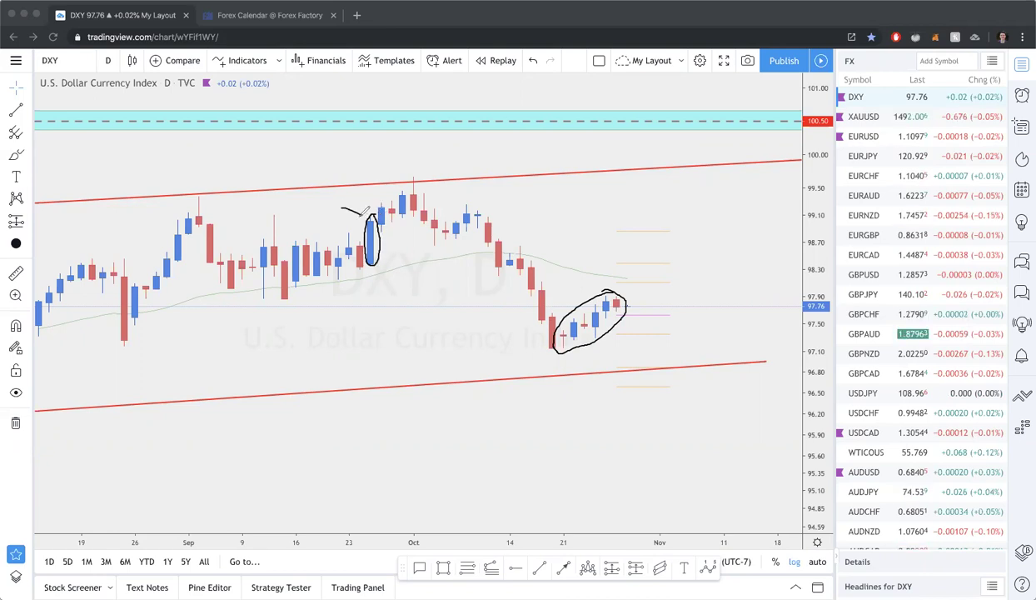
drag(372, 215, 418, 178)
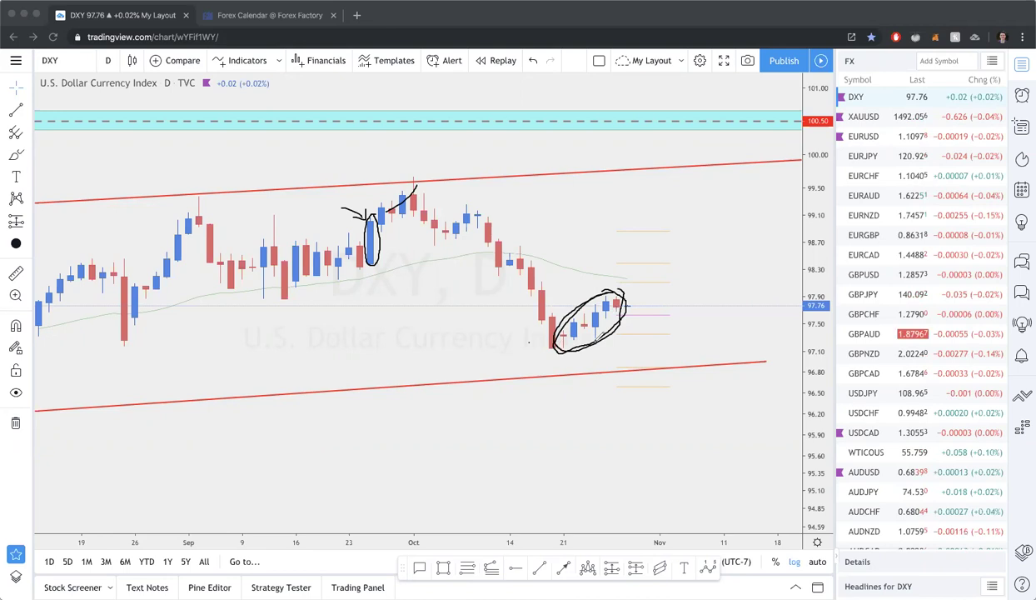
drag(581, 298, 636, 297)
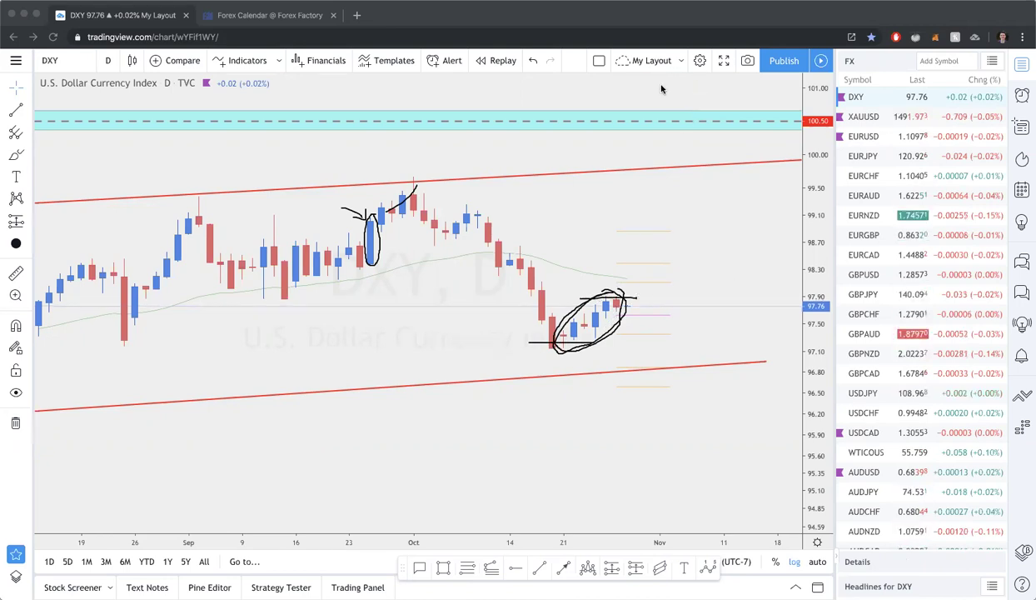
key(Escape)
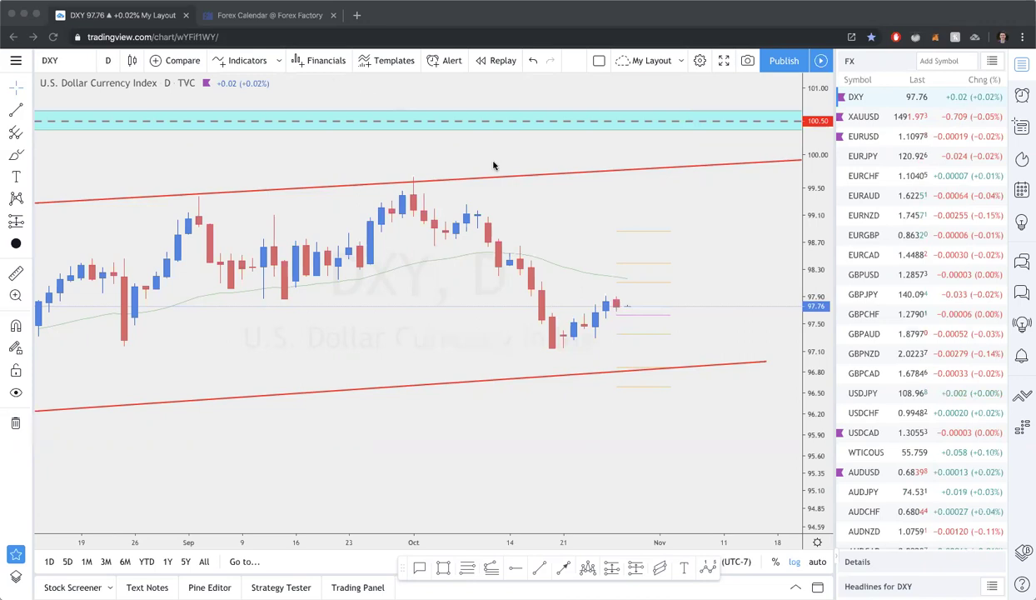
Step: Switch the DXY chart to the weekly interval
scroll(607, 271, down, 1)
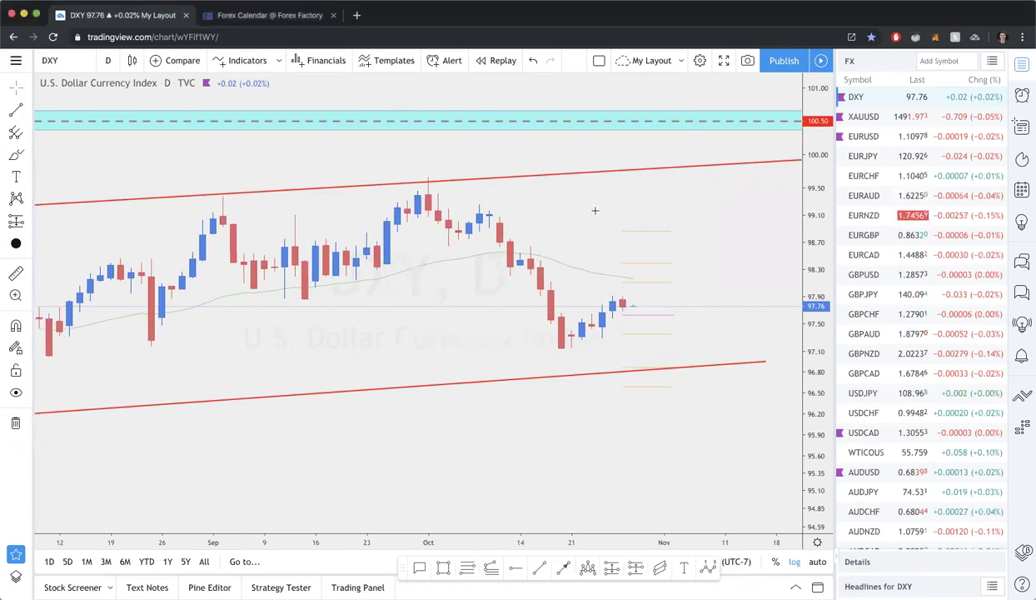
scroll(572, 308, down, 3)
scroll(572, 309, up, 3)
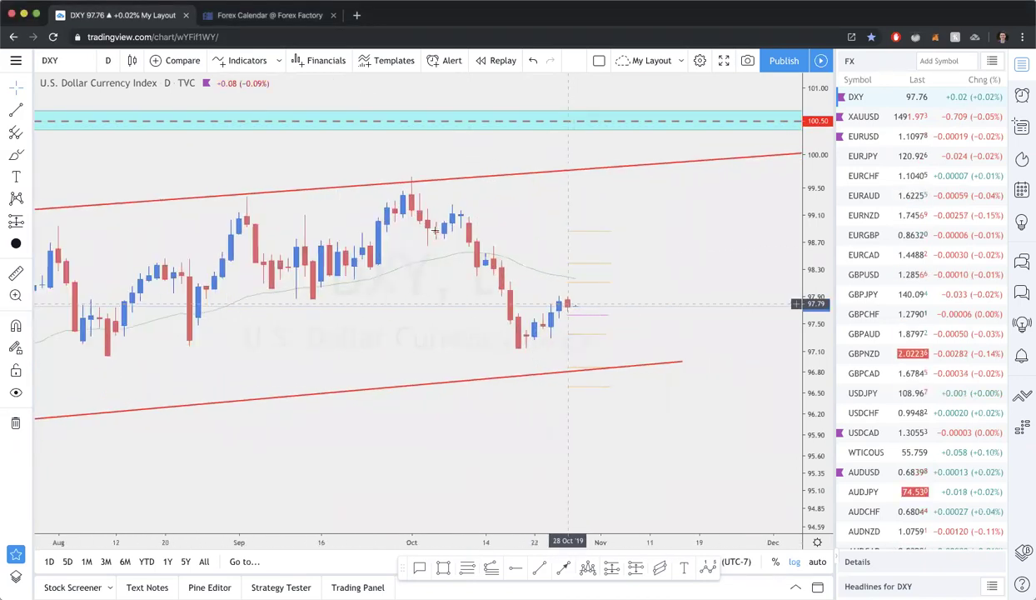
scroll(485, 328, down, 3)
key(1)
key(Escape)
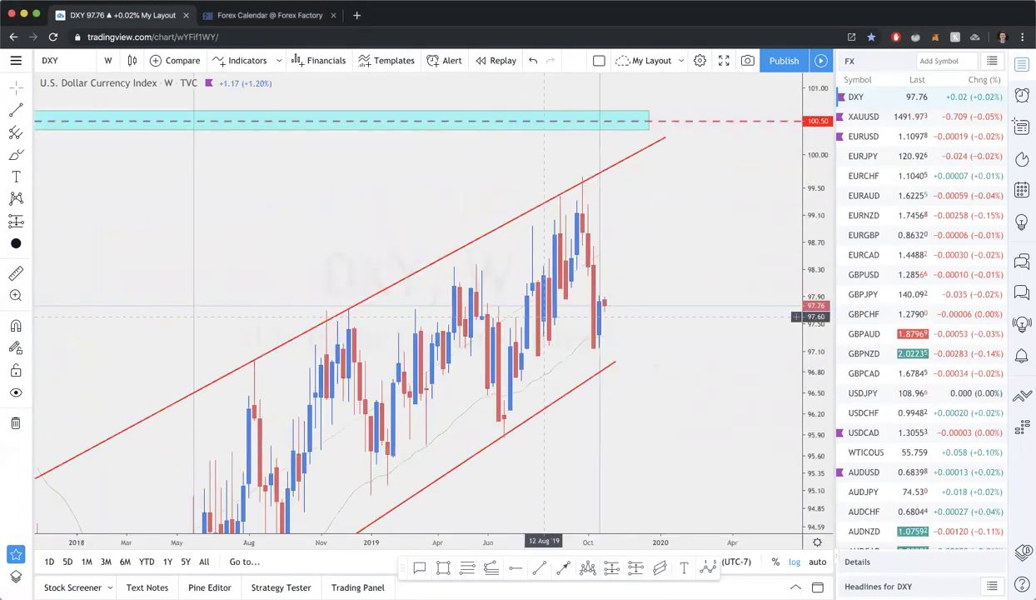
Step: Examine the weekly DXY rising channel between the 93.20 and 100.50 zones, selecting the upper zone
scroll(543, 317, up, 2)
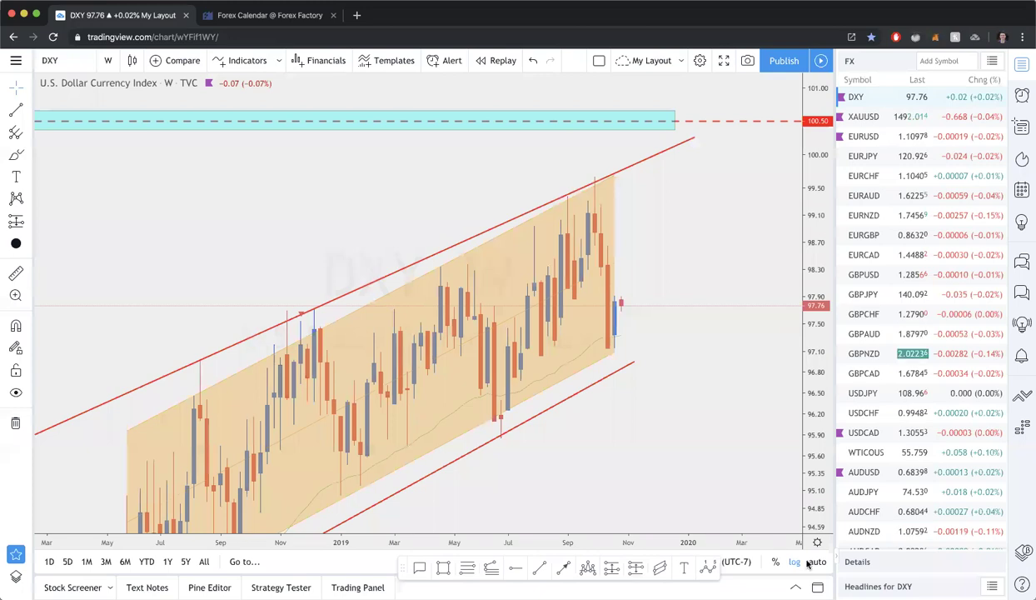
scroll(691, 358, down, 2)
scroll(675, 329, down, 4)
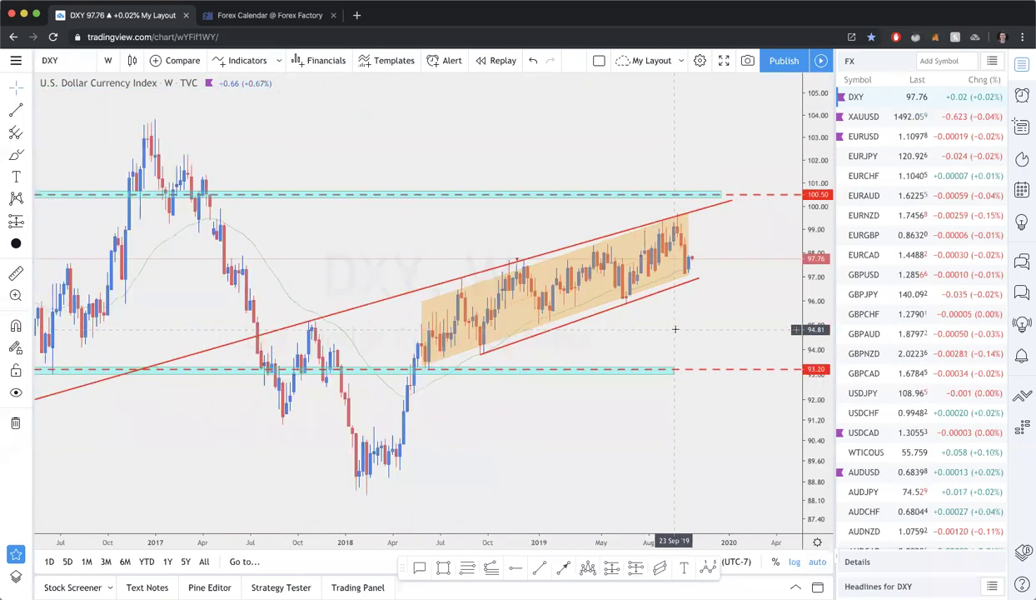
scroll(675, 329, up, 2)
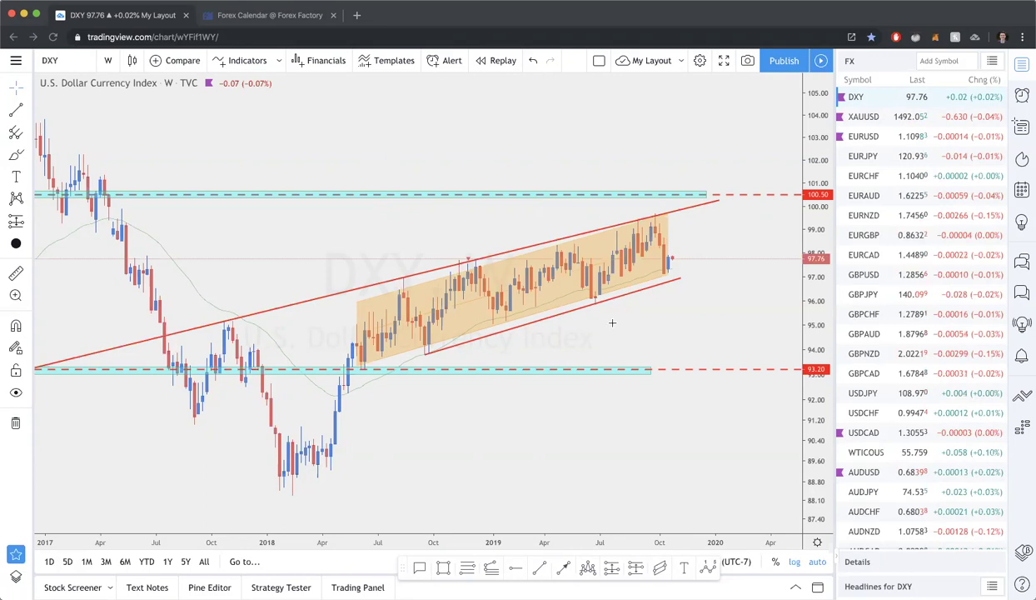
scroll(424, 99, up, 2)
click(425, 94)
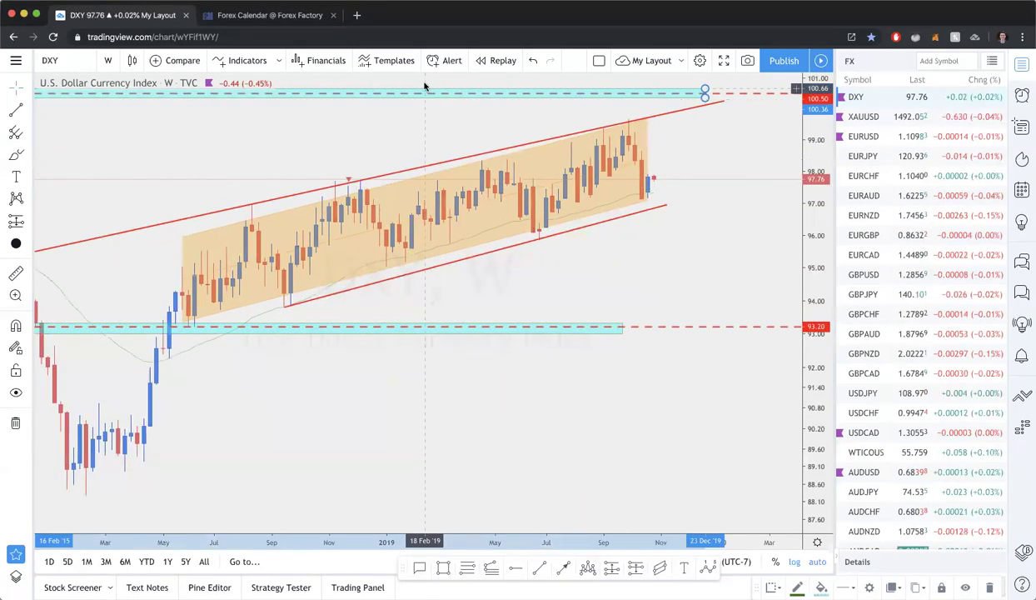
Step: Sketch arrows from the latest weekly DXY candle and trace both channel boundaries, circle the upper target, and clear the marks
drag(667, 227, 653, 195)
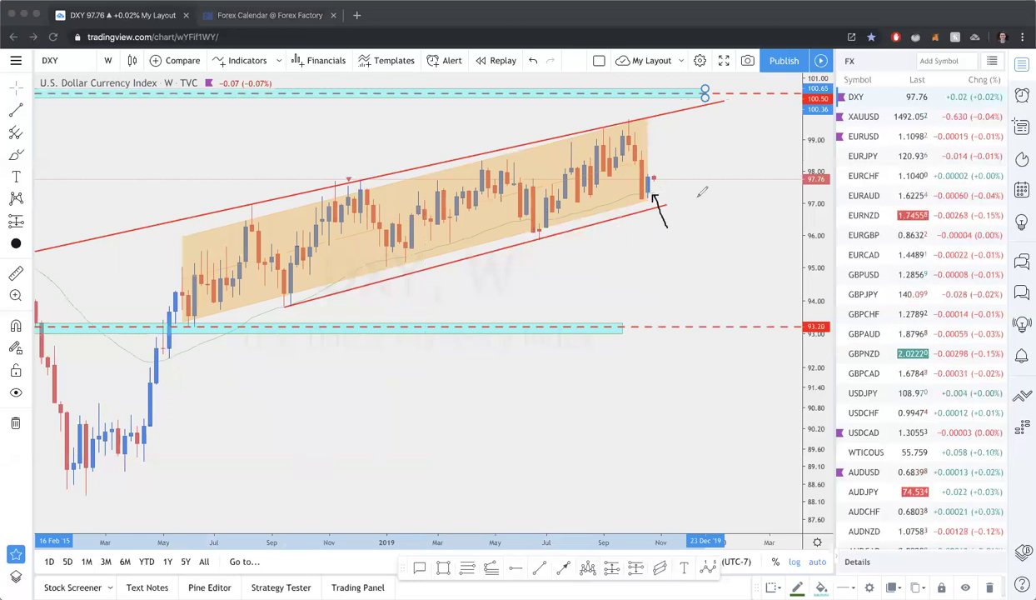
drag(481, 259, 747, 180)
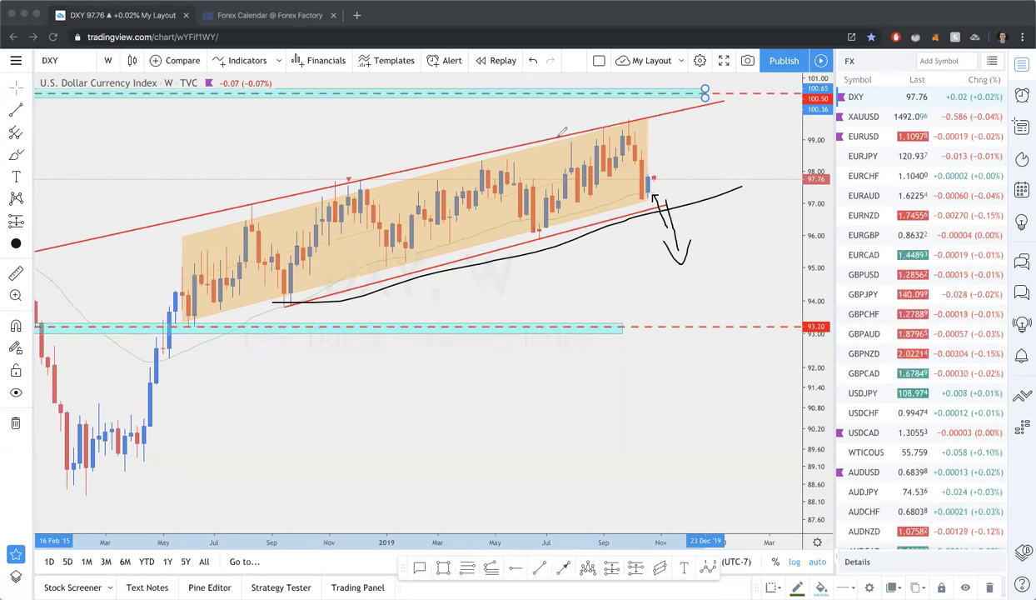
mouse_move(212, 217)
mouse_down()
mouse_move(548, 127)
mouse_move(677, 110)
mouse_up()
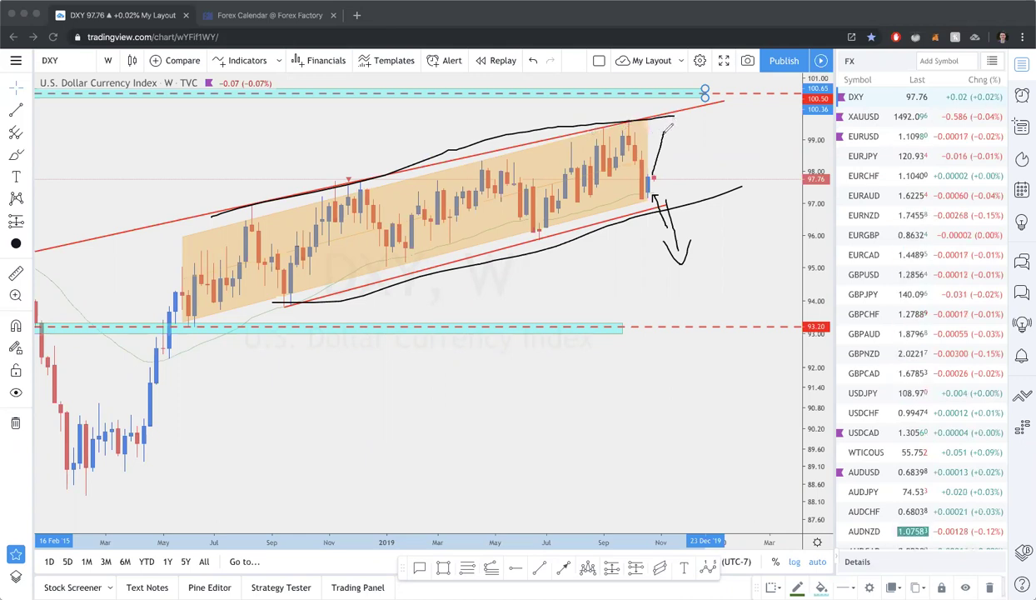
mouse_move(666, 138)
mouse_down()
mouse_move(682, 125)
mouse_move(658, 121)
mouse_up()
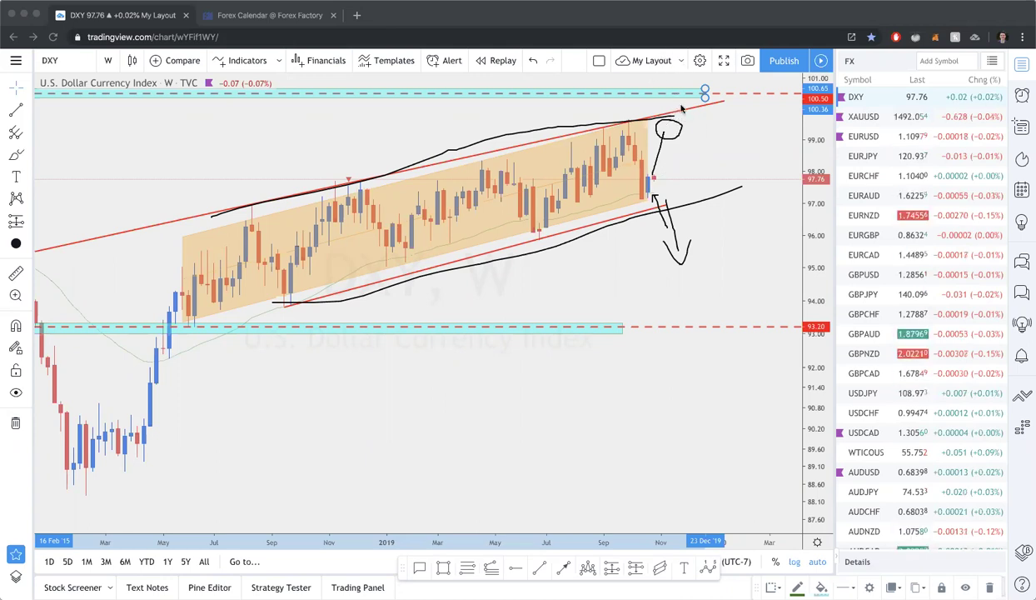
key(Escape)
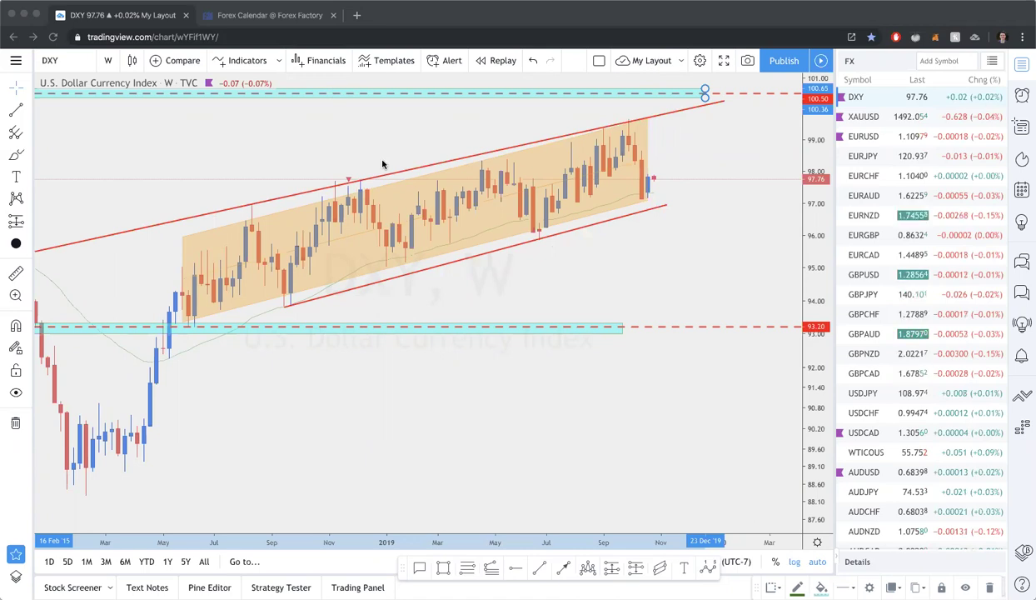
Step: Set the DXY chart interval to 1 day and bring the October candles into close view
scroll(464, 266, up, 2)
text(1D)
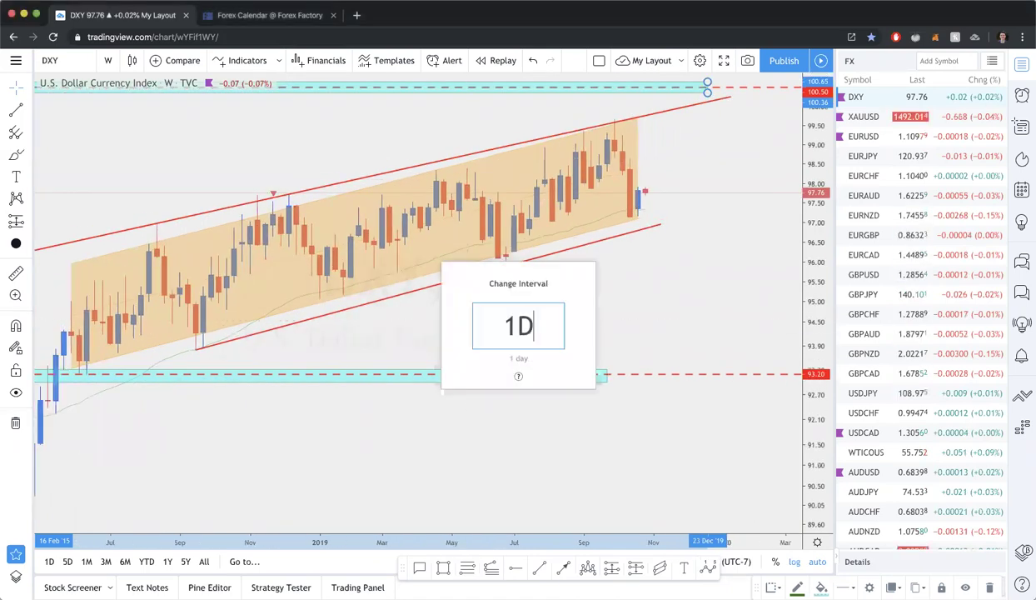
key(Return)
scroll(467, 320, up, 5)
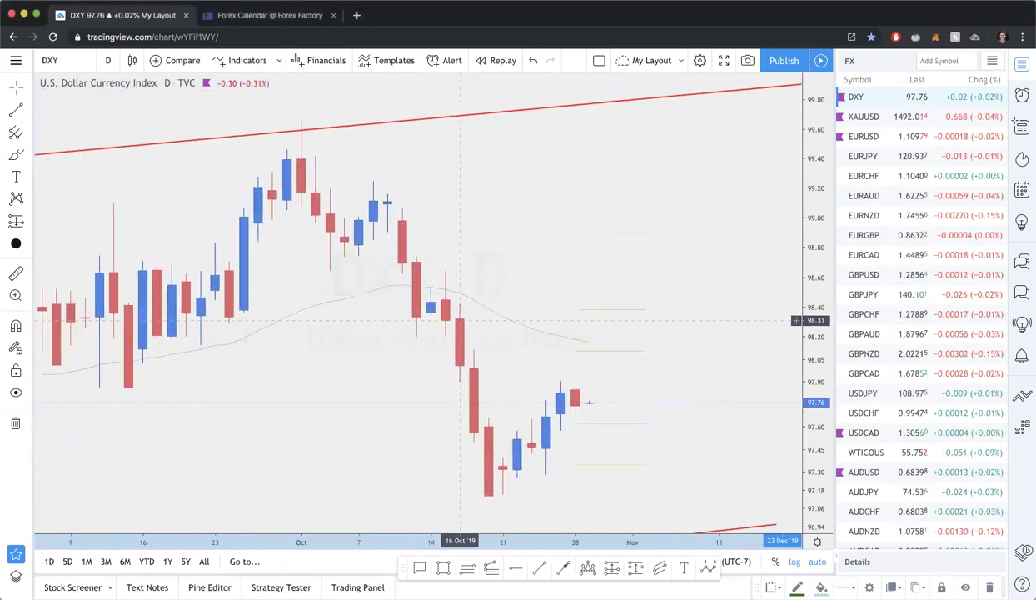
scroll(661, 430, down, 3)
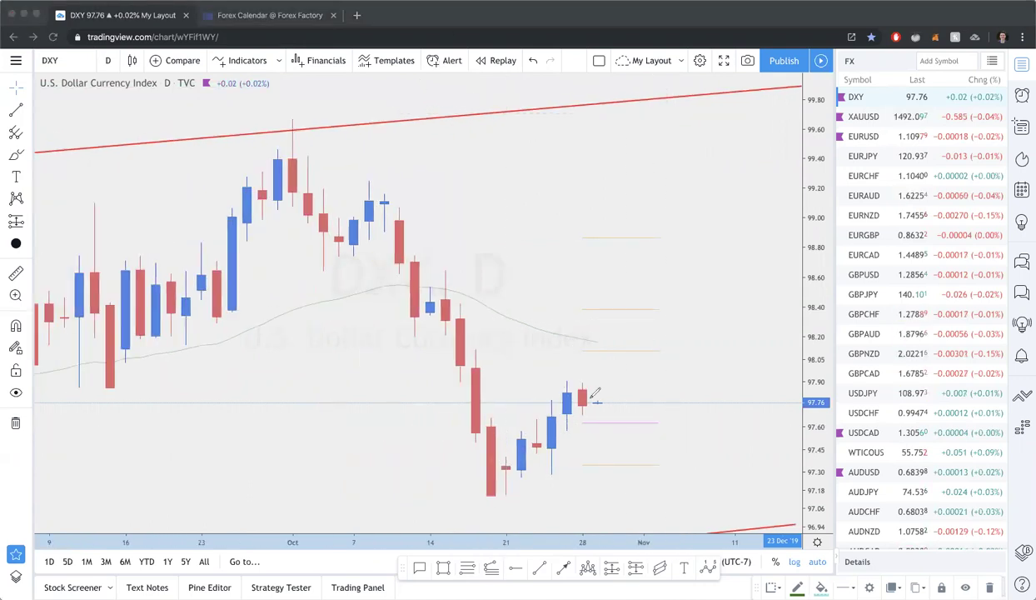
Step: Circle the bearish candles from mid-September through 28 October on the daily DXY chart, and clear the marks
drag(586, 382, 578, 401)
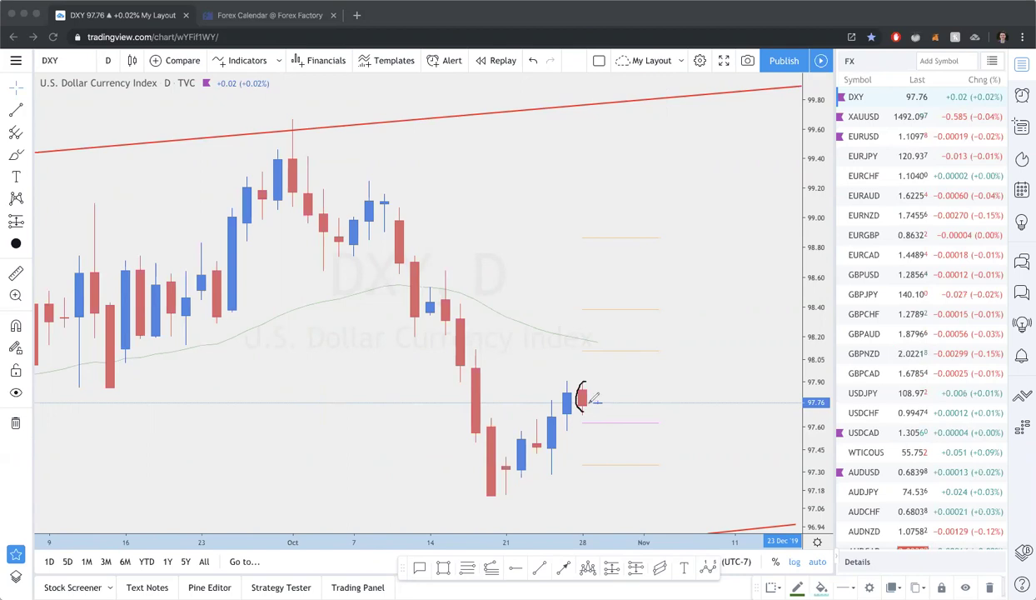
mouse_move(466, 309)
mouse_down()
mouse_move(451, 341)
mouse_move(479, 504)
mouse_move(503, 384)
mouse_up()
drag(496, 333, 466, 297)
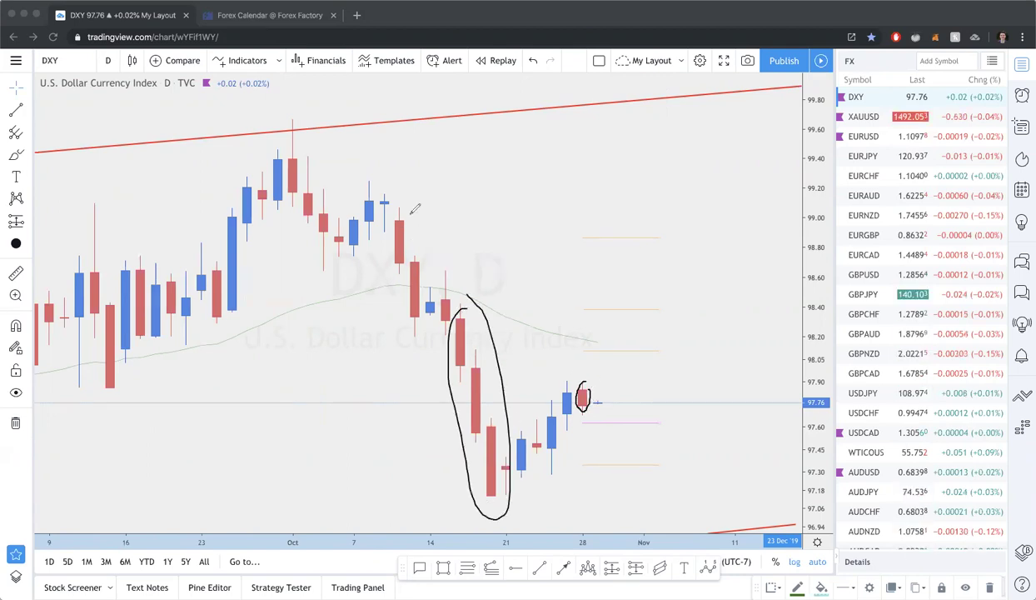
drag(293, 121, 295, 183)
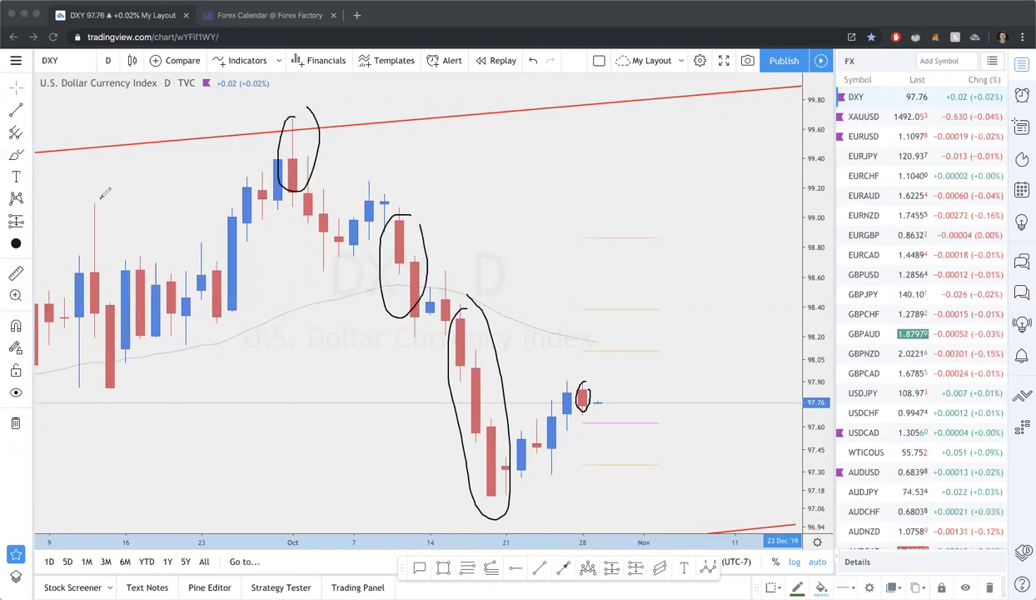
drag(107, 195, 103, 200)
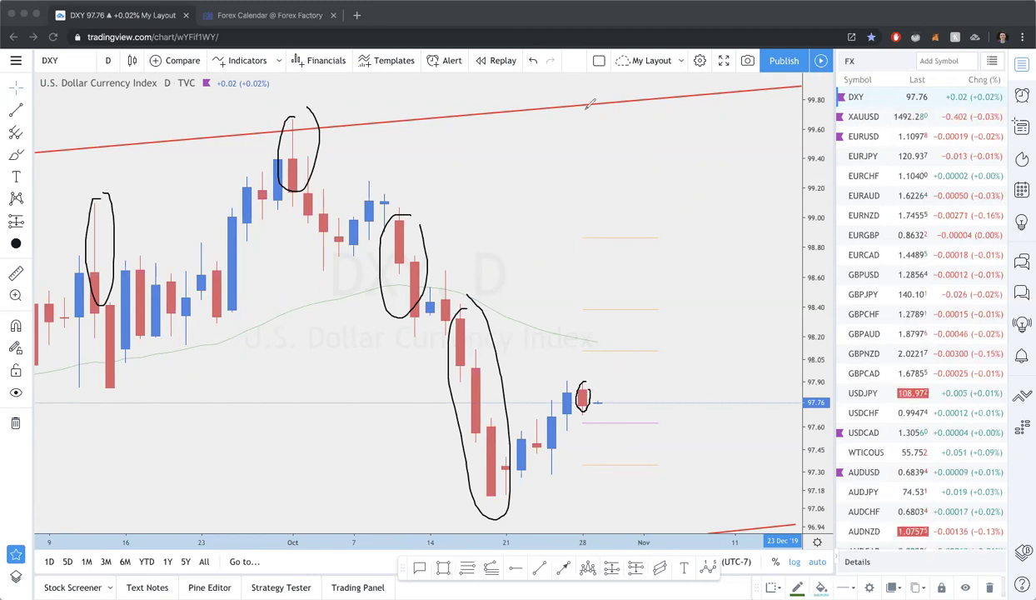
key(Escape)
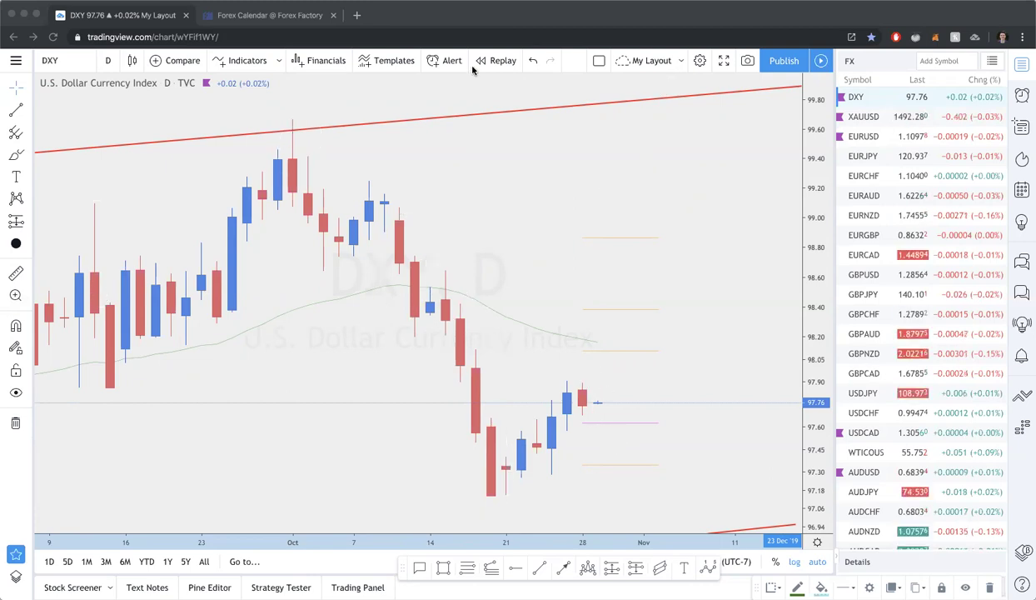
Step: Open the EURUSD chart and examine the recent daily candles around the wide green zone
scroll(651, 293, down, 2)
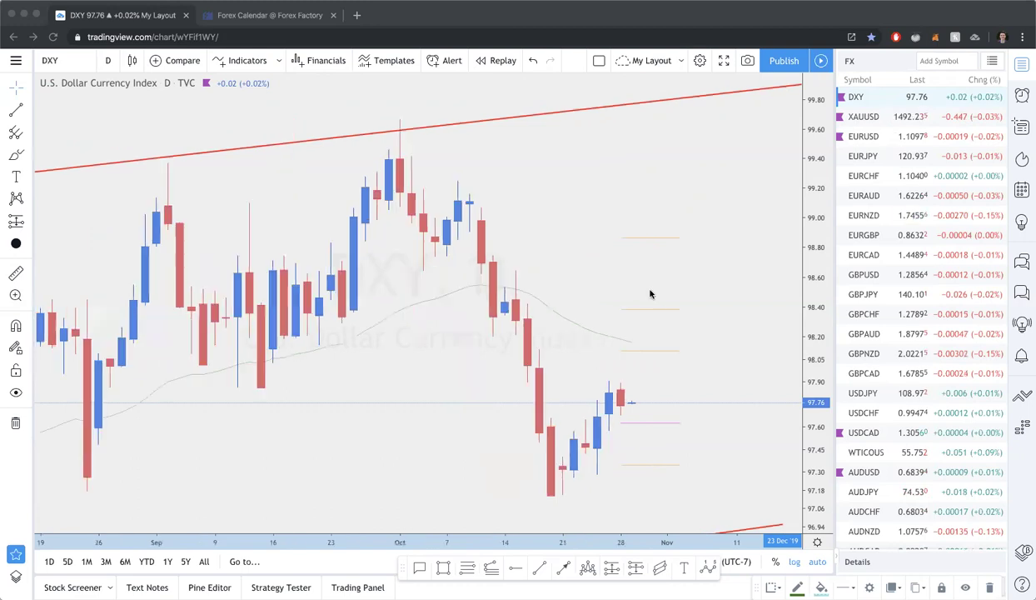
click(861, 138)
scroll(718, 135, up, 2)
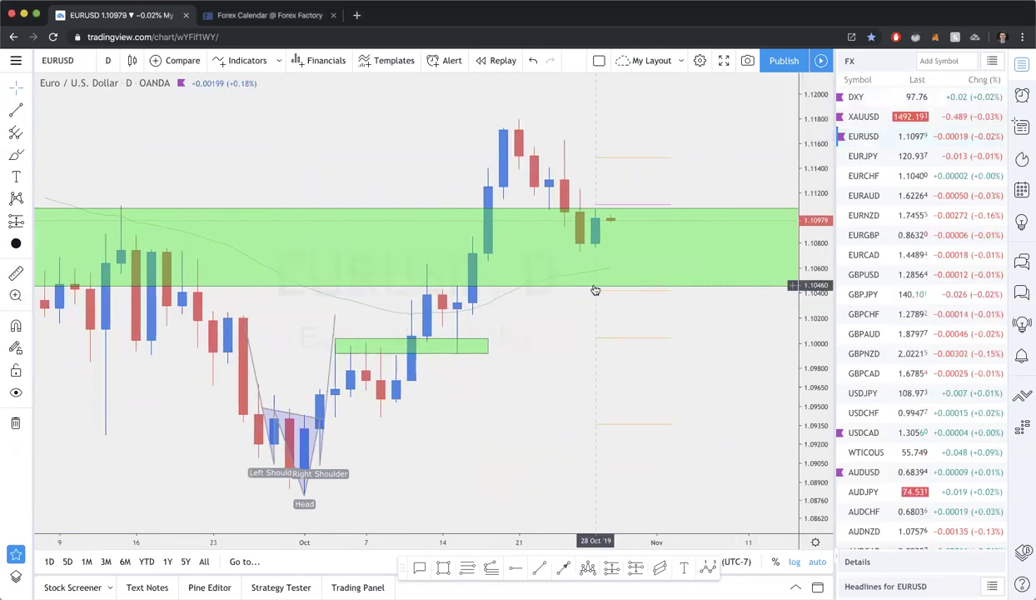
scroll(594, 289, down, 4)
scroll(594, 290, up, 4)
Step: Set the EURUSD interval to 1 week and examine the latest candles within the falling channel
text(1w)
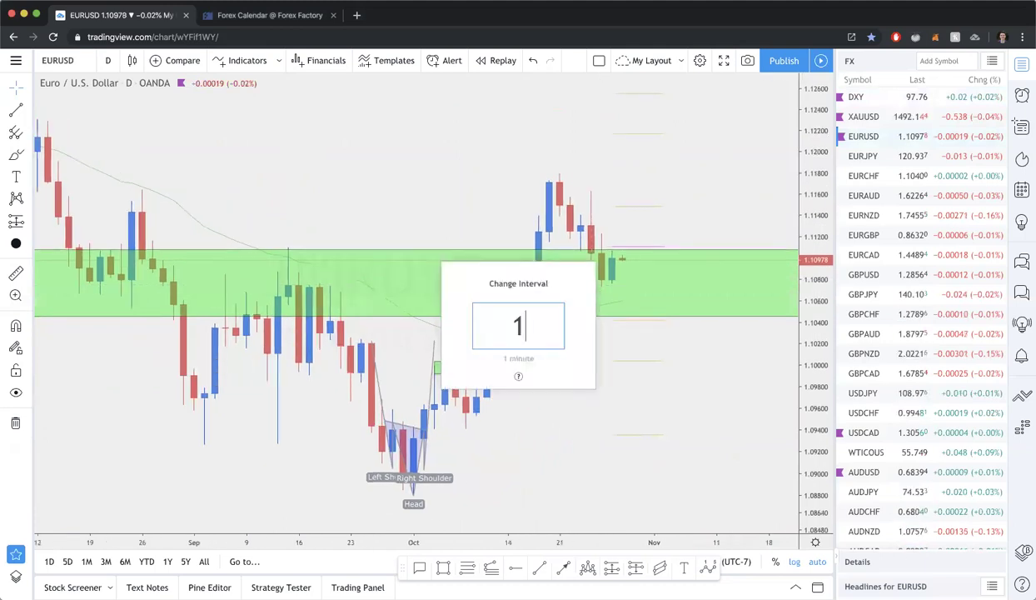
key(Return)
scroll(596, 290, up, 3)
scroll(596, 289, down, 5)
scroll(596, 290, up, 2)
scroll(597, 290, up, 3)
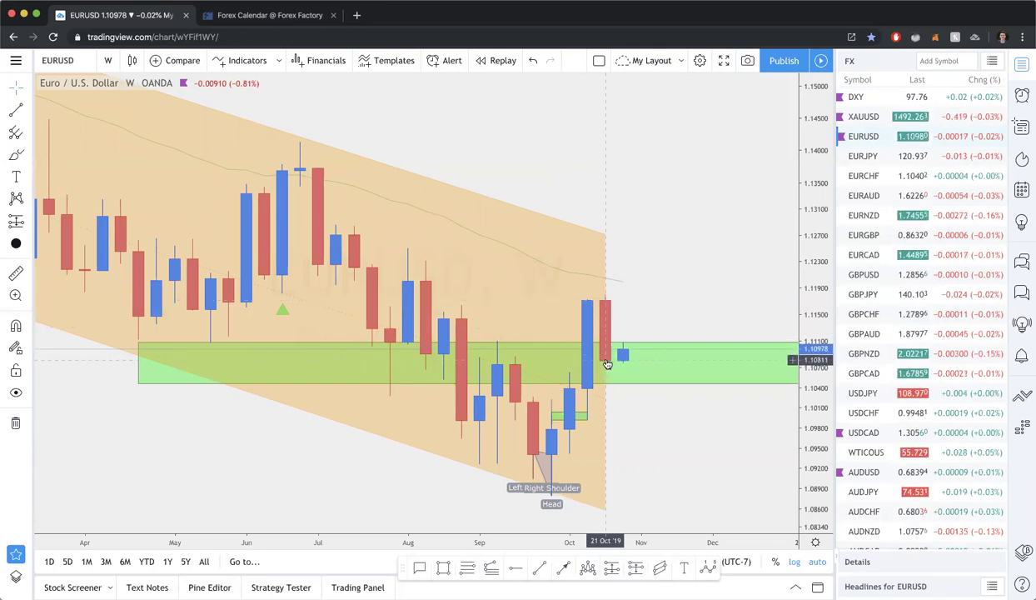
Step: Set the EURUSD interval to 1 day and examine price action around the green zone and head-and-shoulders pattern
text(1D)
key(Return)
scroll(629, 320, down, 5)
scroll(630, 320, up, 2)
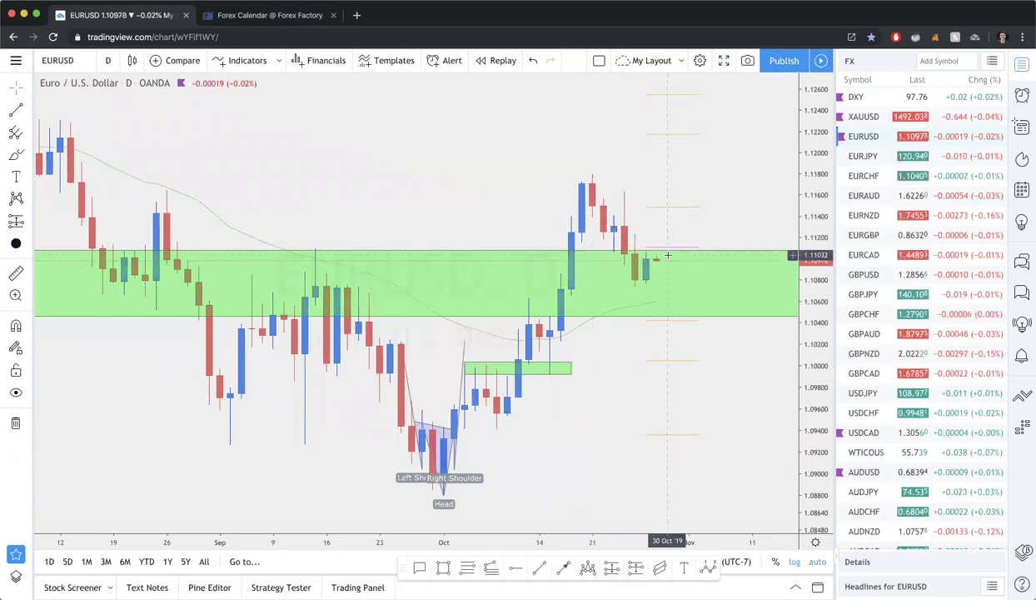
scroll(664, 265, down, 4)
scroll(667, 255, up, 3)
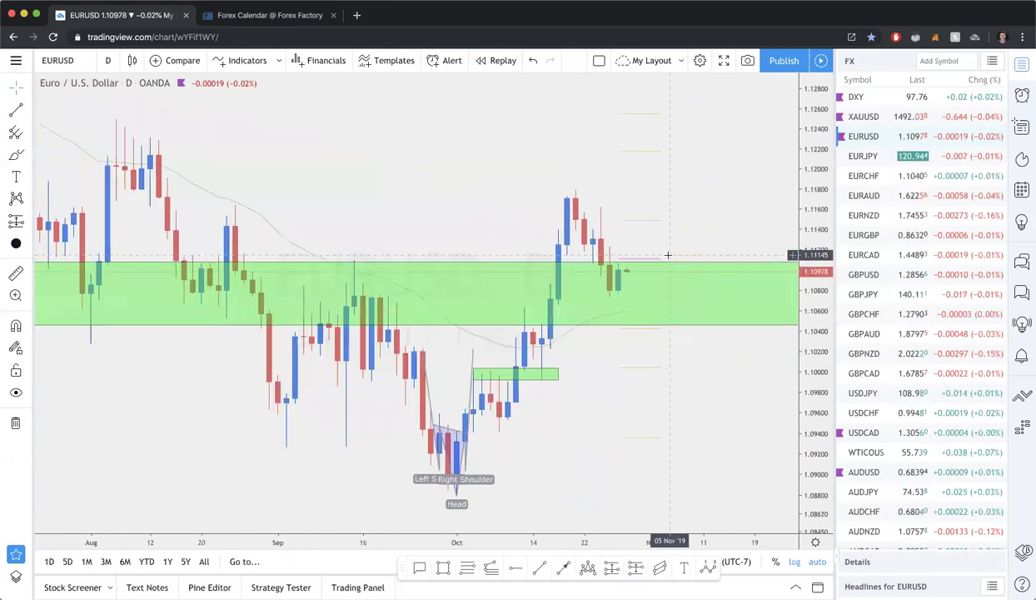
scroll(630, 294, down, 2)
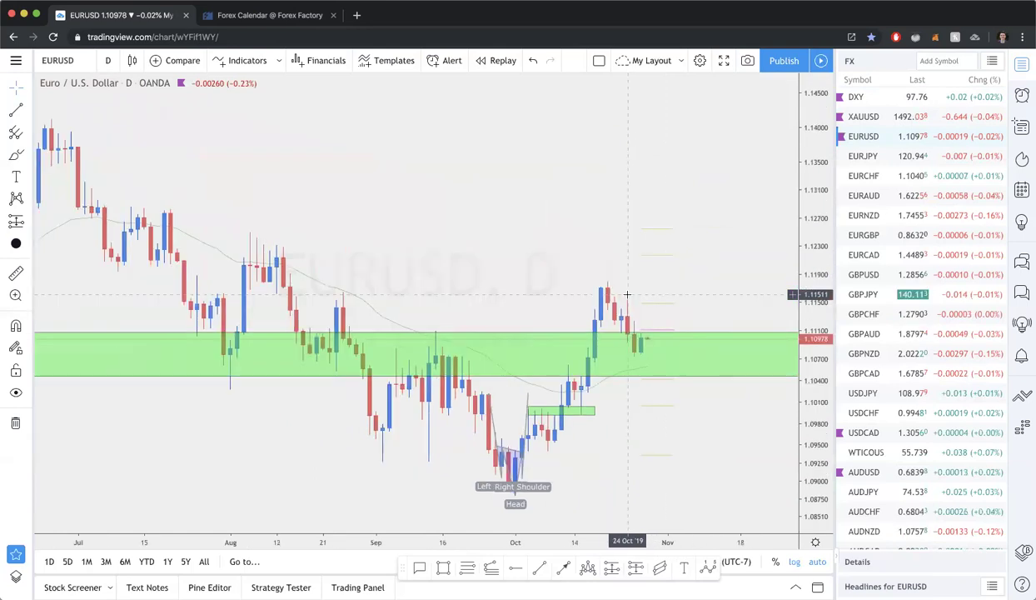
Step: Check EURUSD on the weekly interval and return the chart to the 1-day interval
key(1)
key(Escape)
text(1w)
key(Return)
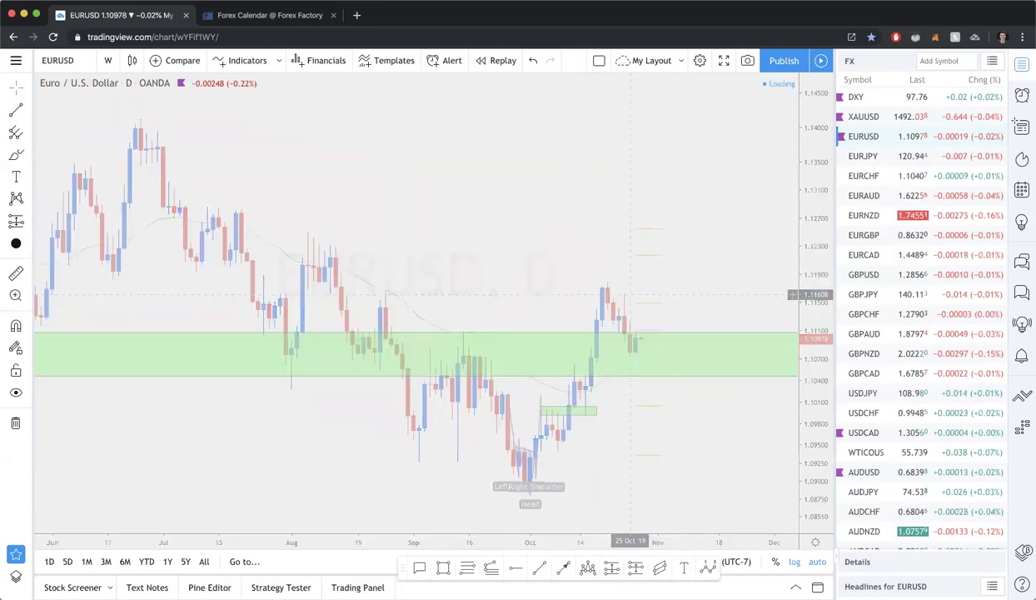
text(1d)
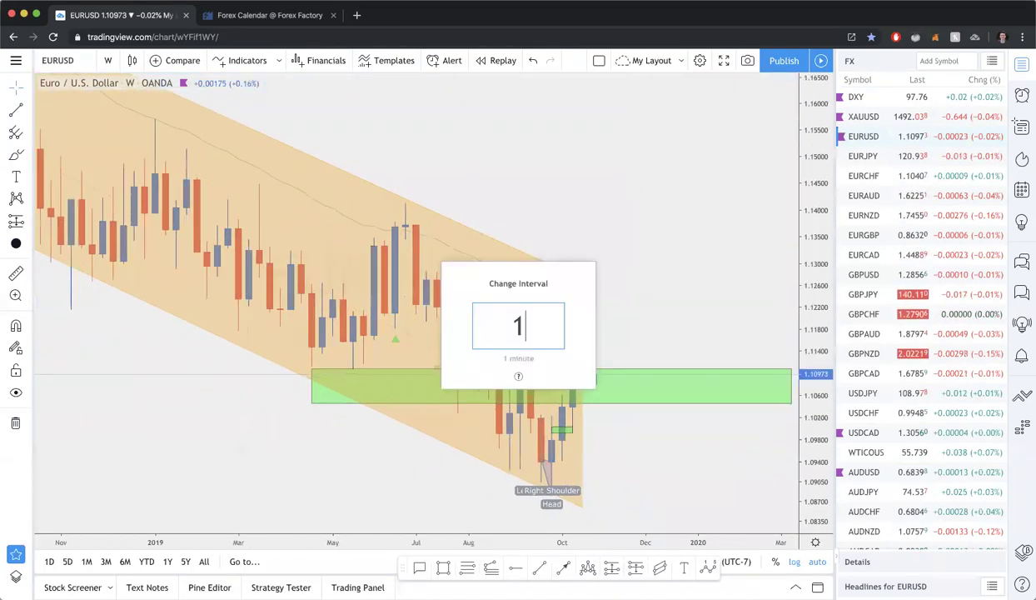
key(Return)
scroll(483, 385, right, 3)
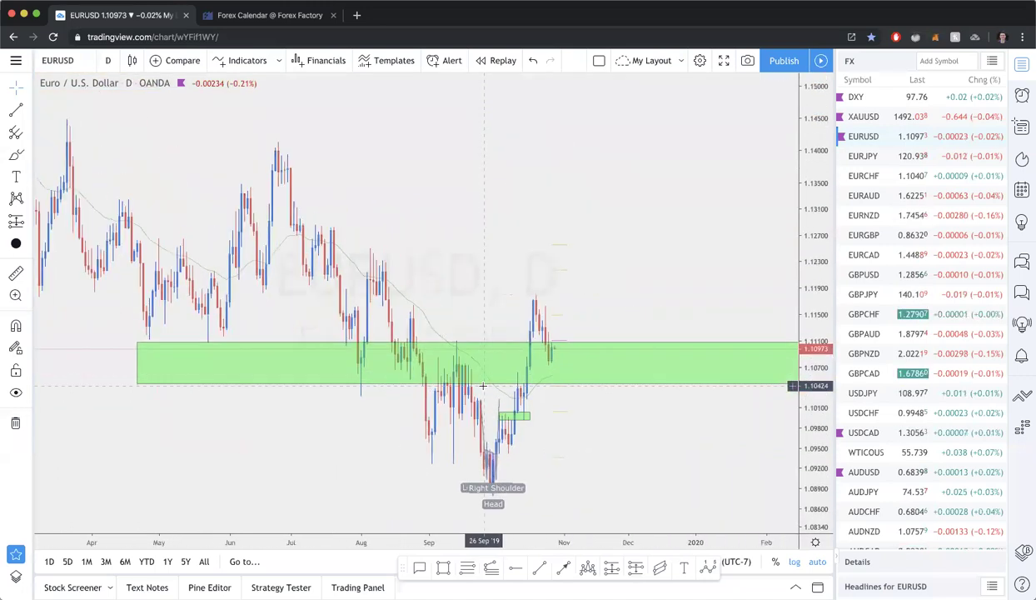
Step: Resize the wide green EURUSD zone to span 1.10774 to 1.11063 and end in early December 2019
scroll(483, 385, down, 2)
drag(727, 396, 598, 375)
mouse_move(571, 360)
mouse_down()
mouse_move(559, 359)
mouse_move(573, 361)
mouse_up()
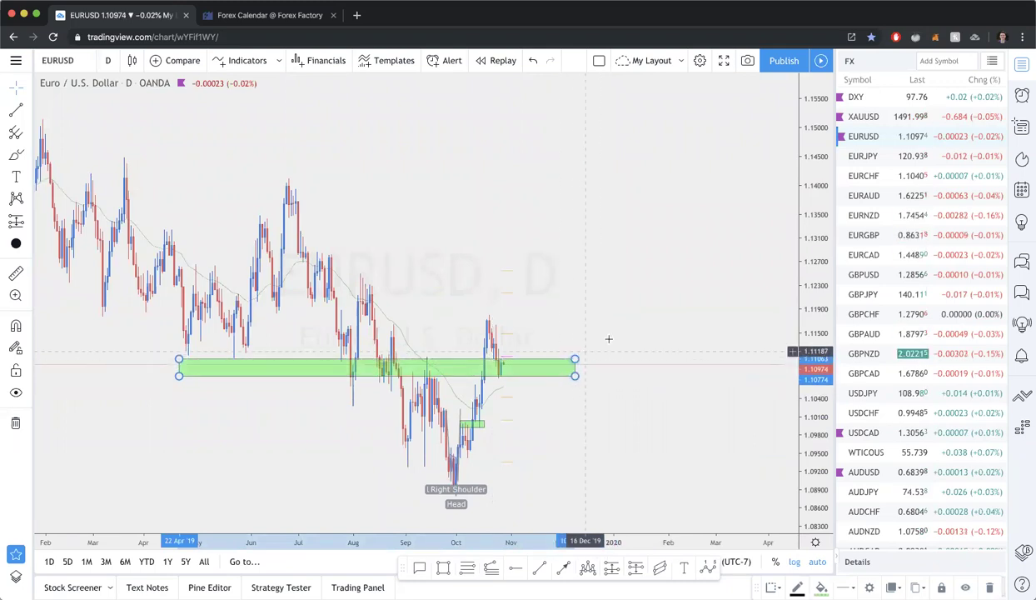
click(608, 338)
scroll(607, 337, left, 3)
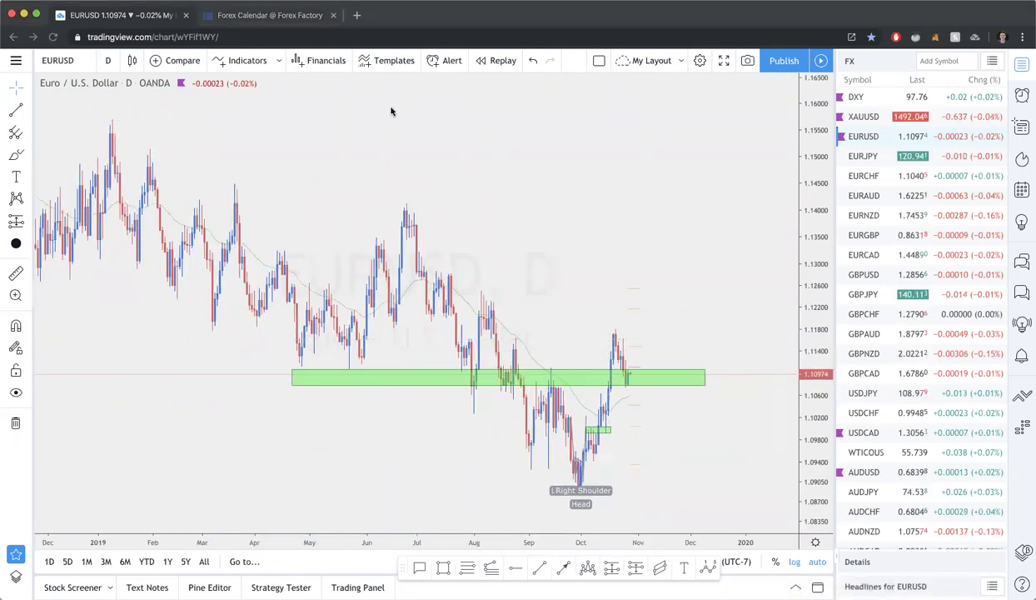
Step: Circle the April–June lows and the early-August candles at the green zone, adding an arrow and a line along the zone's upper edge
mouse_move(278, 368)
mouse_down()
mouse_move(378, 359)
mouse_move(269, 372)
mouse_up()
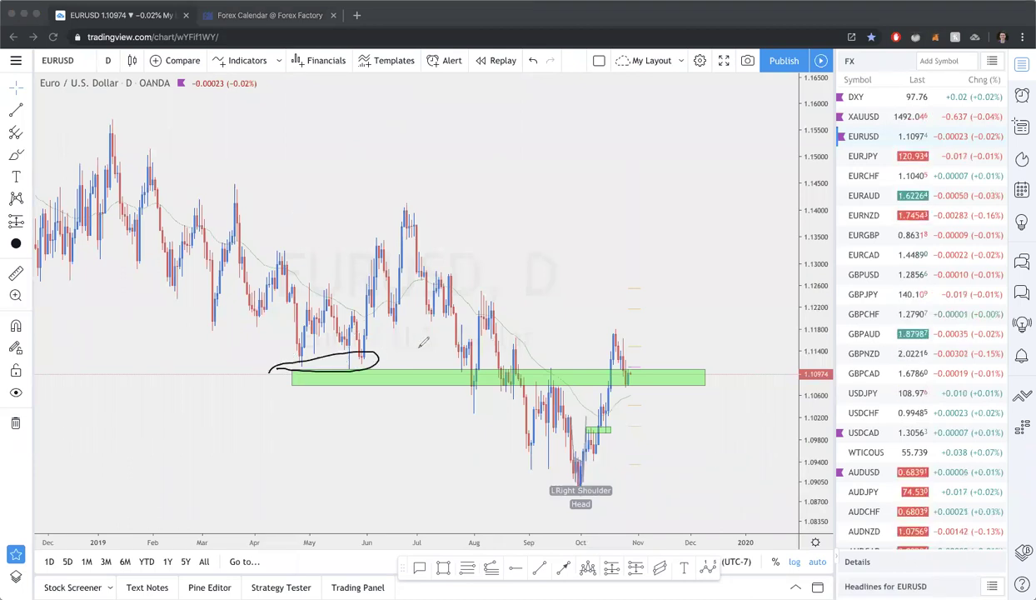
mouse_move(486, 341)
mouse_down()
mouse_move(449, 356)
mouse_move(479, 381)
mouse_move(464, 341)
mouse_up()
mouse_move(442, 423)
mouse_down()
mouse_move(463, 408)
mouse_move(462, 425)
mouse_up()
drag(283, 373, 404, 371)
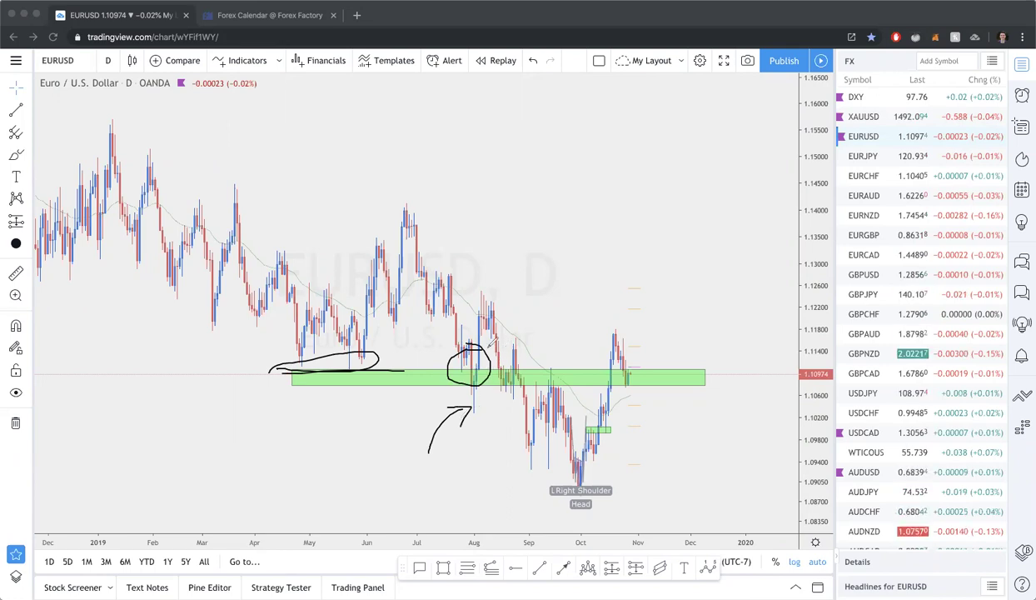
Step: Trace the August–September swing and the October rally and pullback, mark the levels along the green zone, and clear all freehand annotations
mouse_move(473, 341)
mouse_down()
mouse_move(533, 433)
mouse_move(545, 390)
mouse_move(578, 384)
mouse_up()
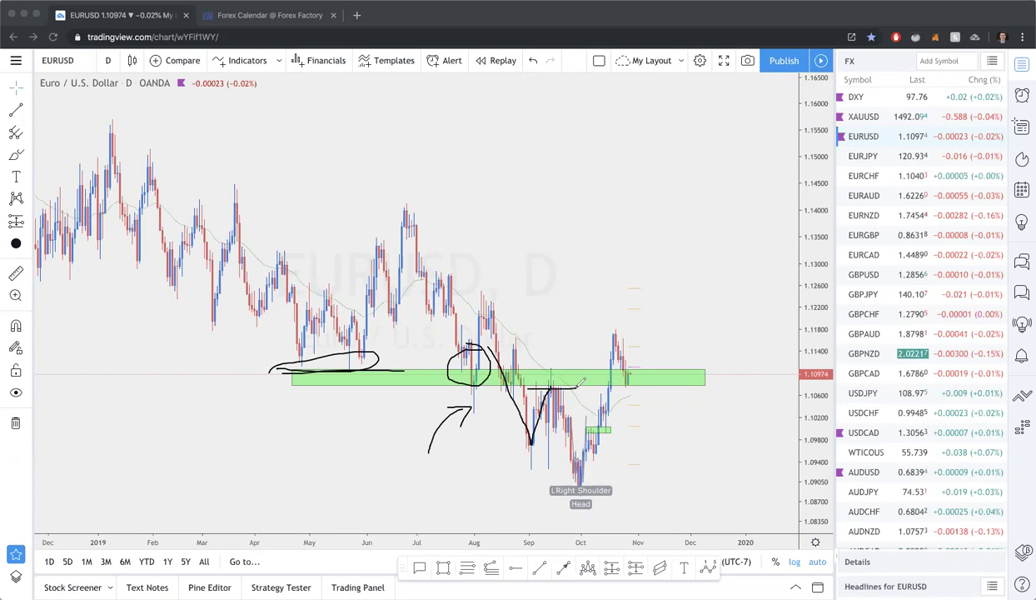
mouse_move(506, 349)
mouse_down()
mouse_move(499, 384)
mouse_move(528, 383)
mouse_up()
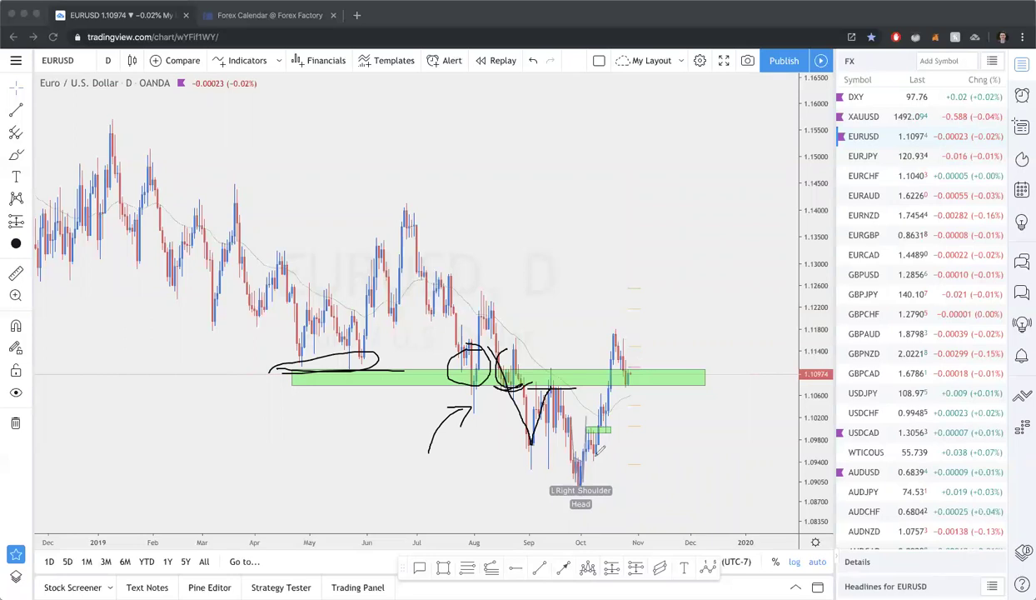
mouse_move(609, 378)
mouse_down()
mouse_move(617, 338)
mouse_move(628, 369)
mouse_up()
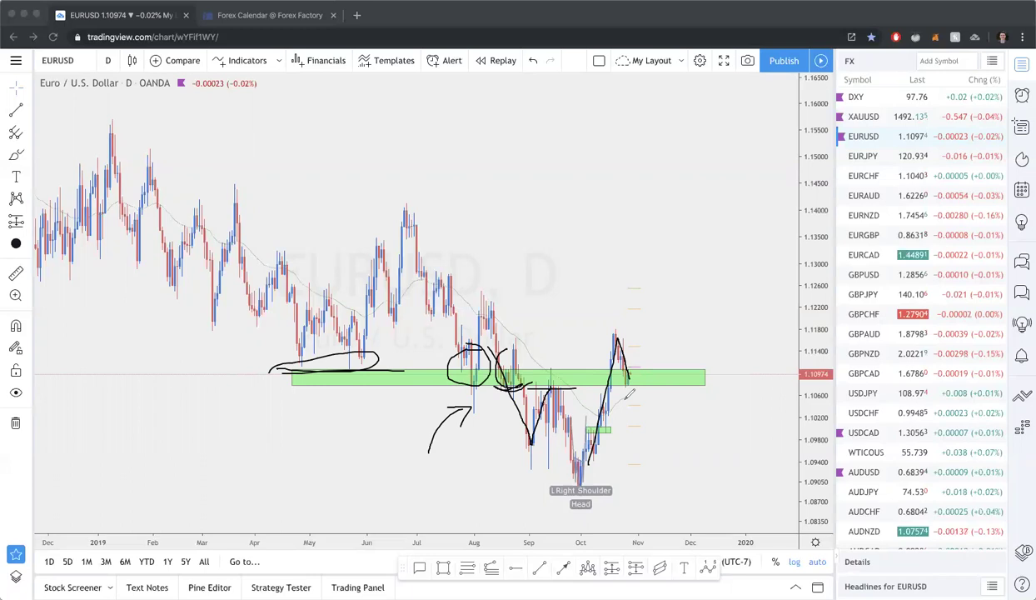
drag(520, 389, 582, 388)
drag(319, 379, 520, 371)
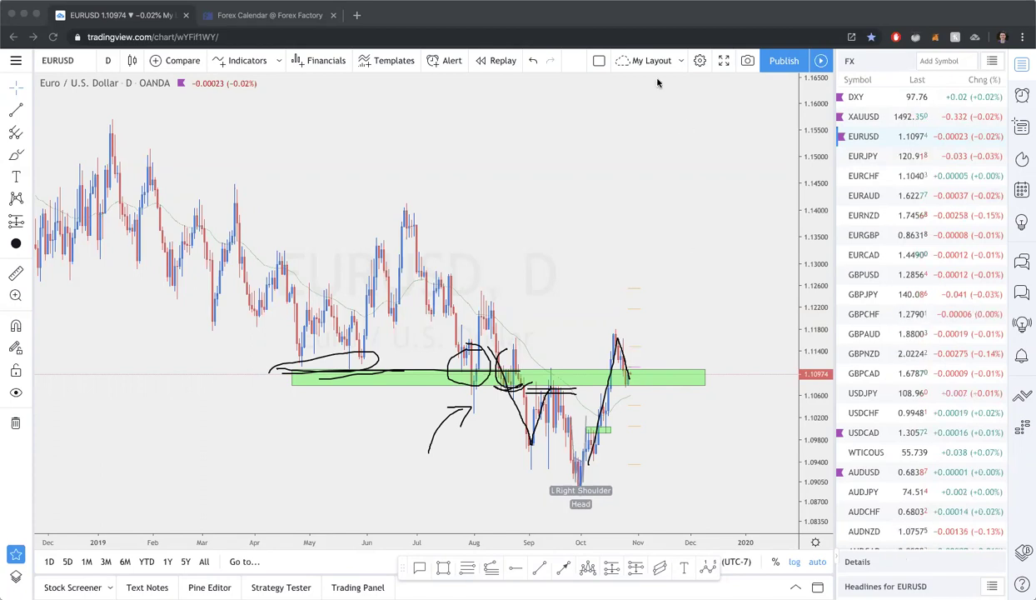
key(Escape)
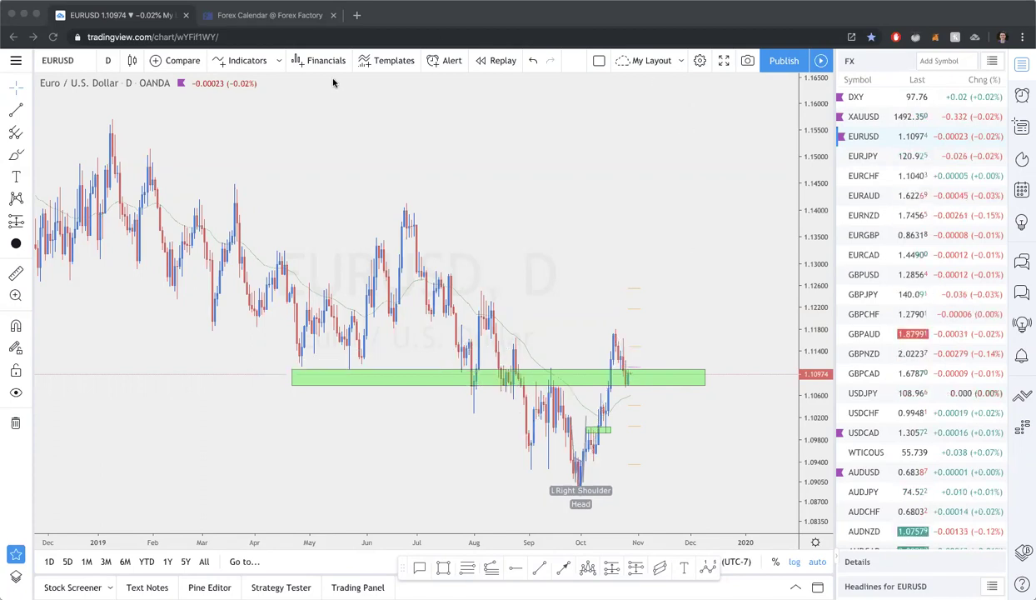
Step: Examine the recent EURUSD daily candles and check the Wednesday Oct 30 events, including the Federal Funds Rate, on the Forex Factory calendar
scroll(546, 305, up, 3)
scroll(668, 359, up, 5)
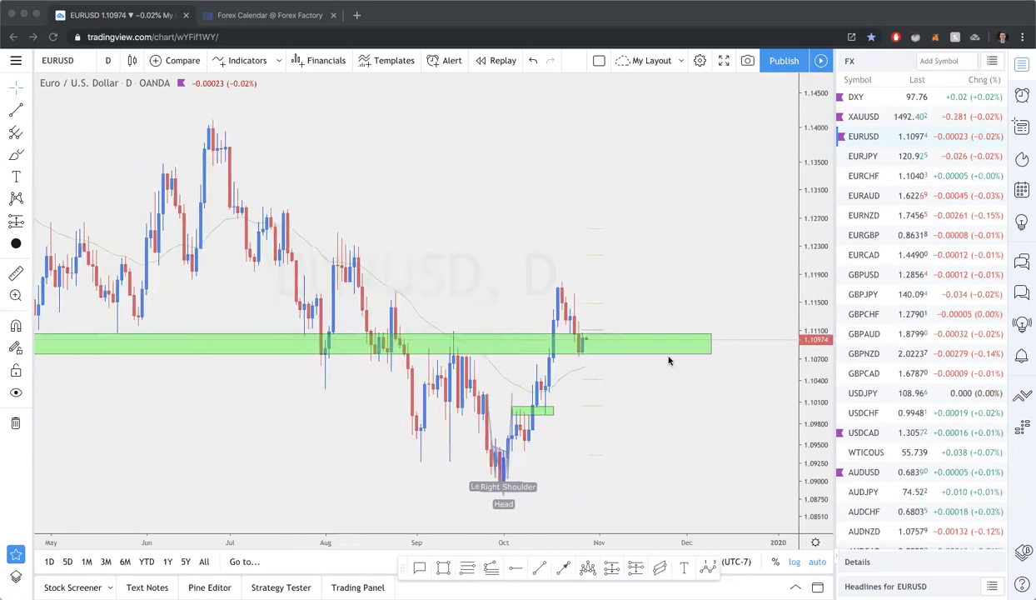
scroll(668, 359, down, 4)
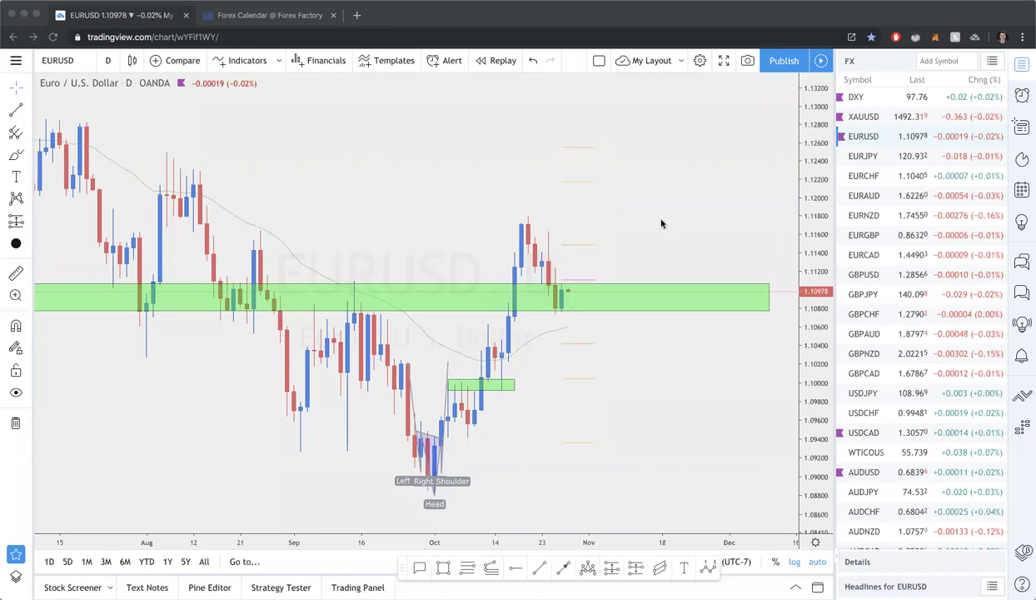
key(ctrl+Tab)
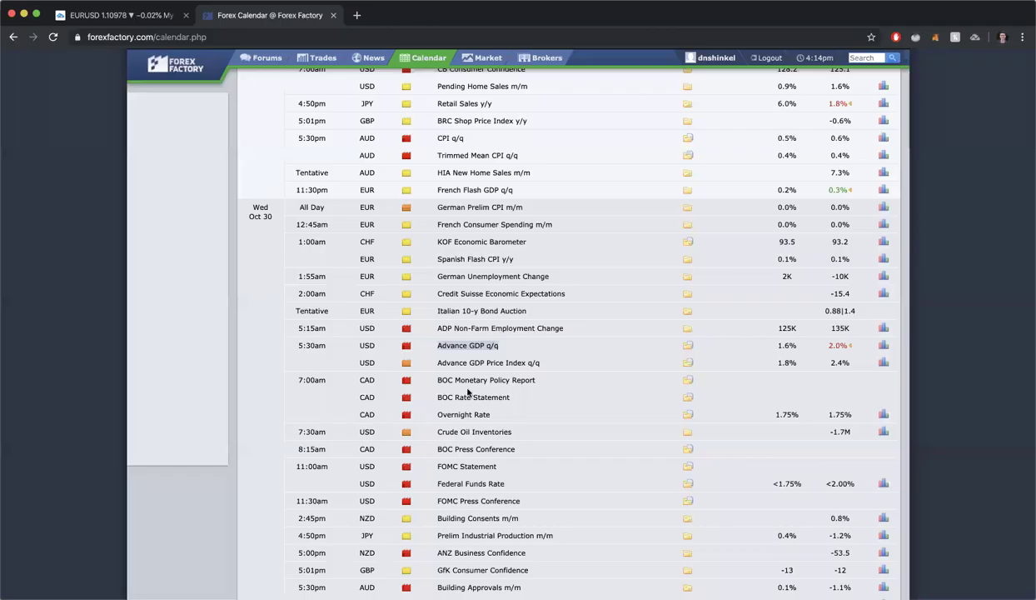
scroll(499, 391, down, 3)
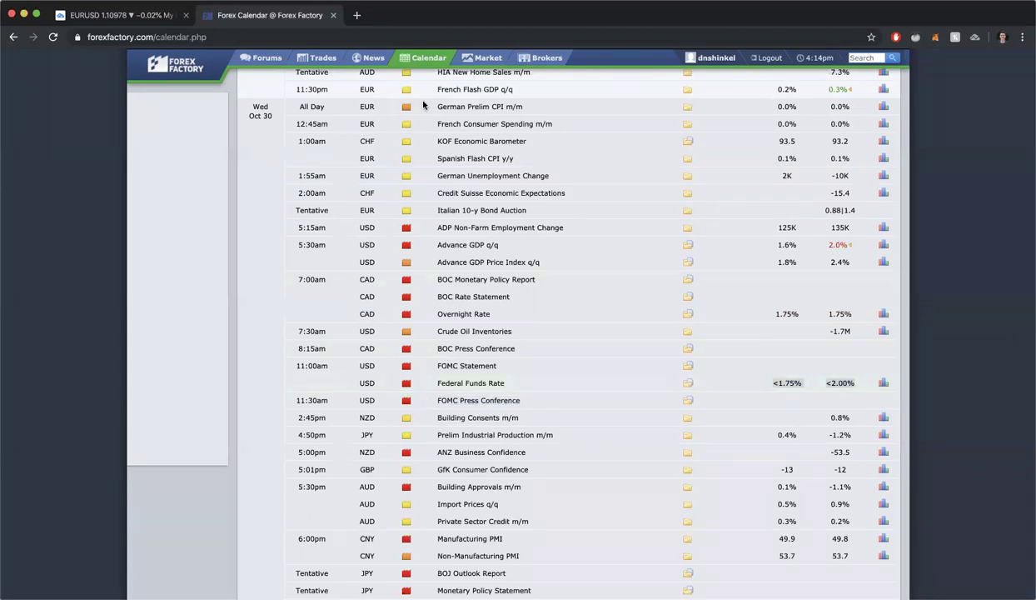
click(101, 15)
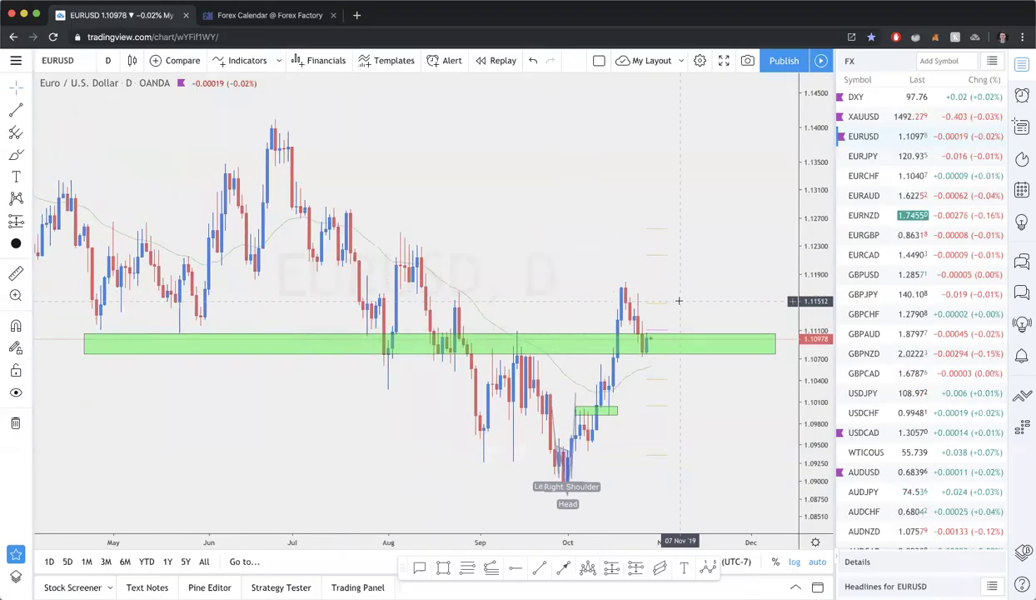
scroll(679, 301, up, 5)
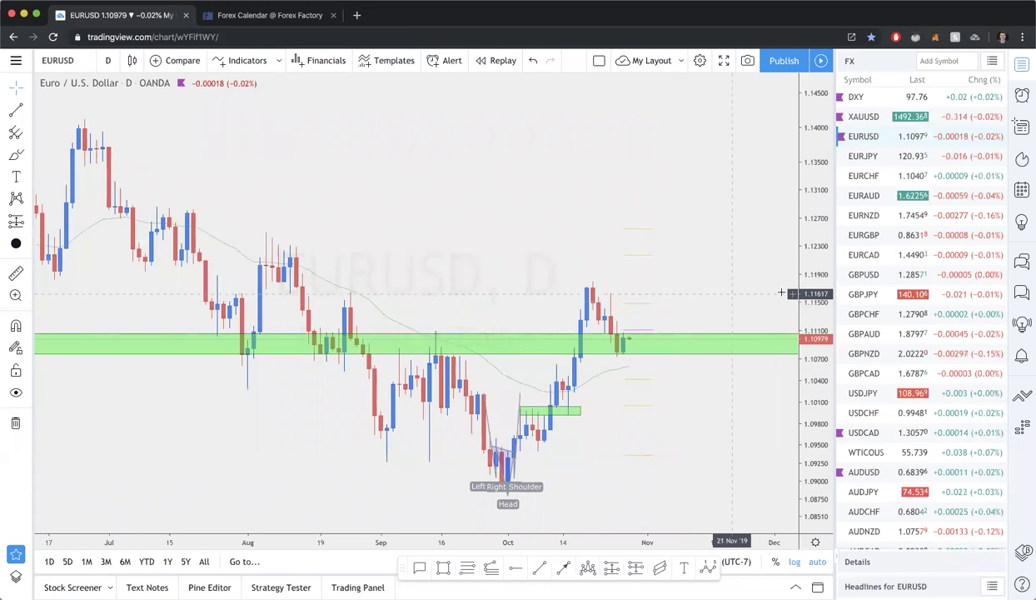
Step: Open the DXY chart and set its interval to 1 week, framing the rising channel
click(885, 98)
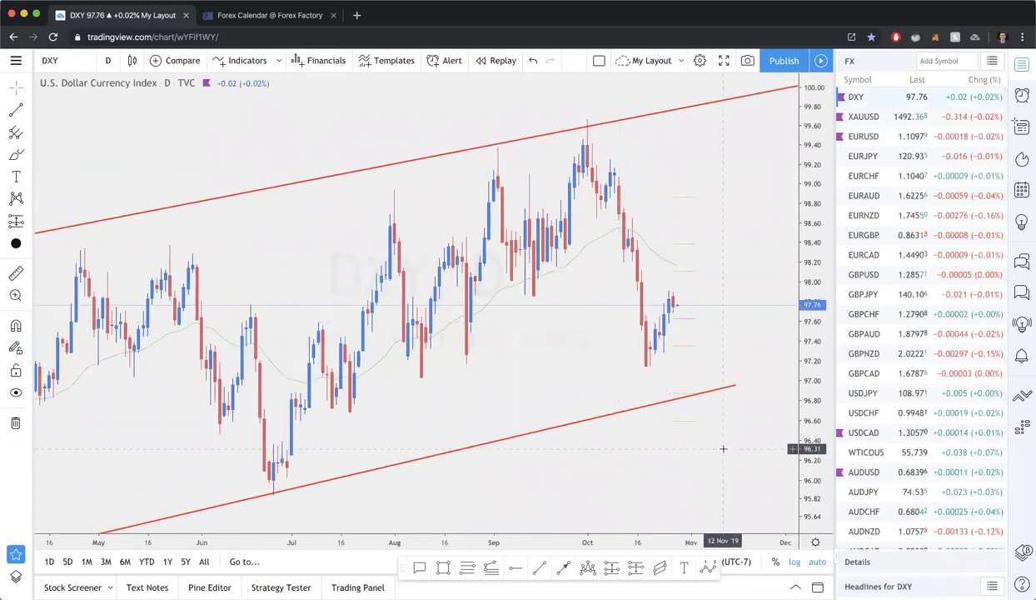
key(w)
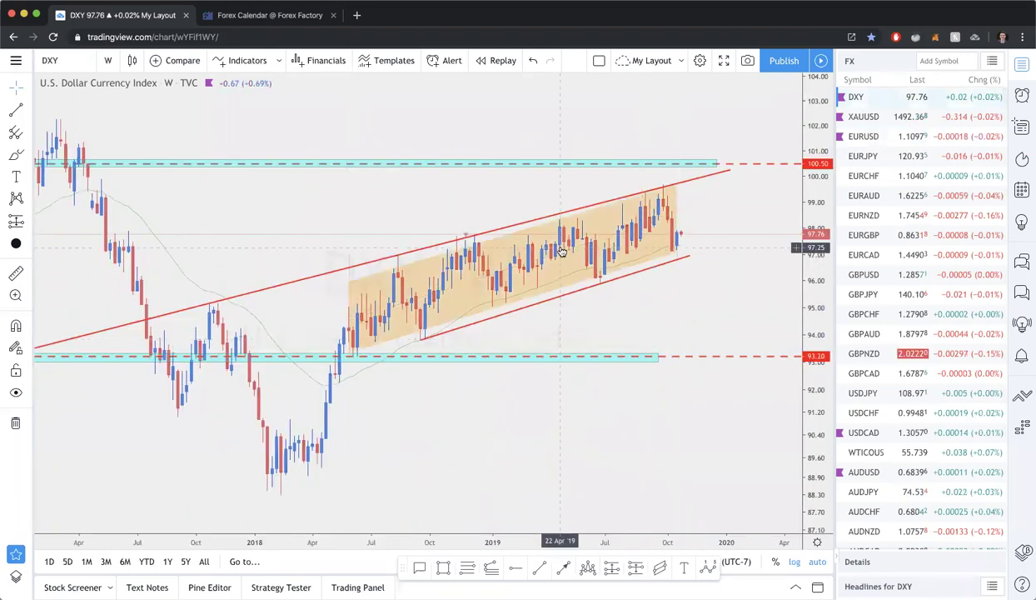
scroll(552, 238, up, 3)
Step: Sketch along both DXY channel boundaries, add a downward arrow and a line at the 93.20 level, and clear the freehand annotations
mouse_move(252, 311)
mouse_down()
mouse_move(395, 255)
mouse_move(681, 208)
mouse_up()
drag(350, 177, 651, 108)
mouse_move(657, 285)
mouse_down()
mouse_move(658, 302)
mouse_move(638, 283)
mouse_up()
drag(580, 327, 688, 323)
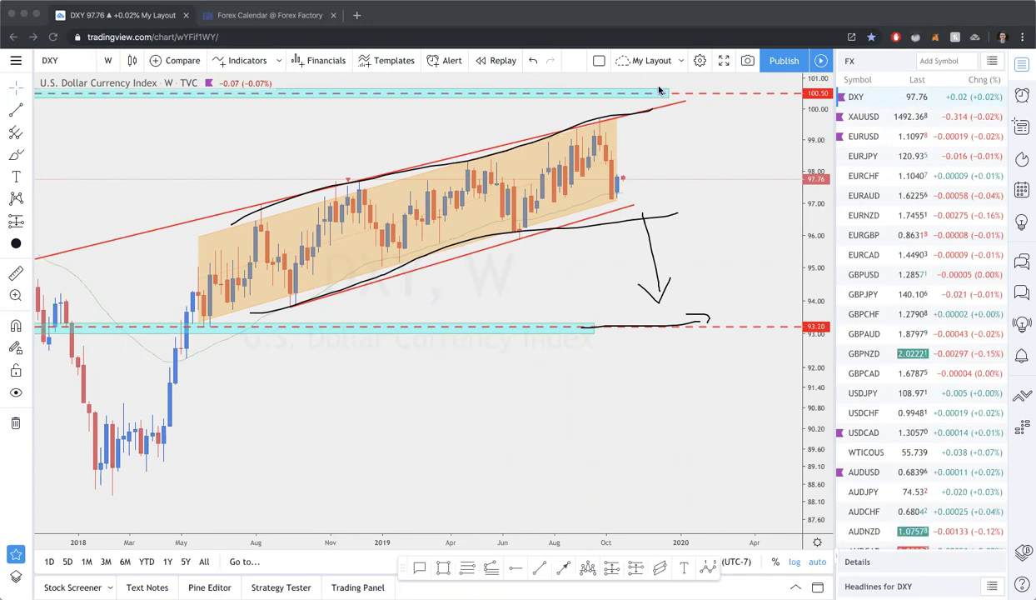
key(Escape)
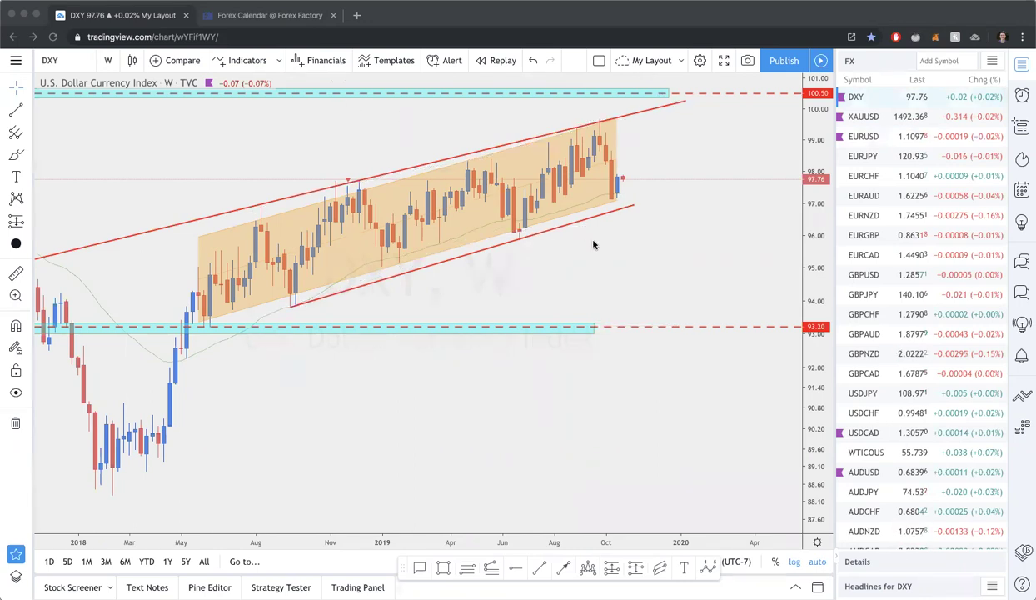